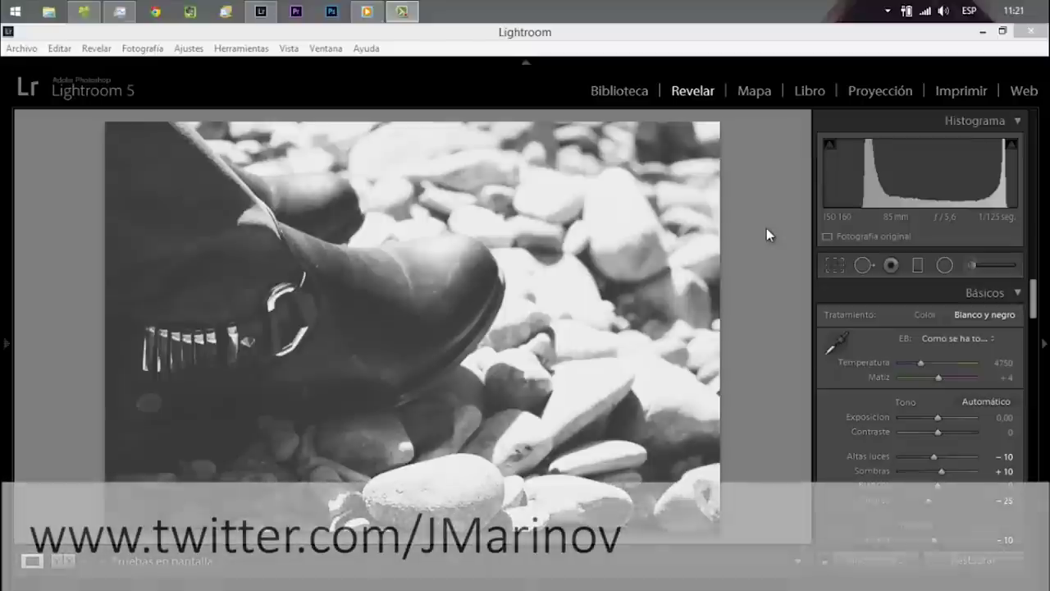
Step: Hide the module picker panel so the black-and-white boot photo fills more of the window
left_click(525, 64)
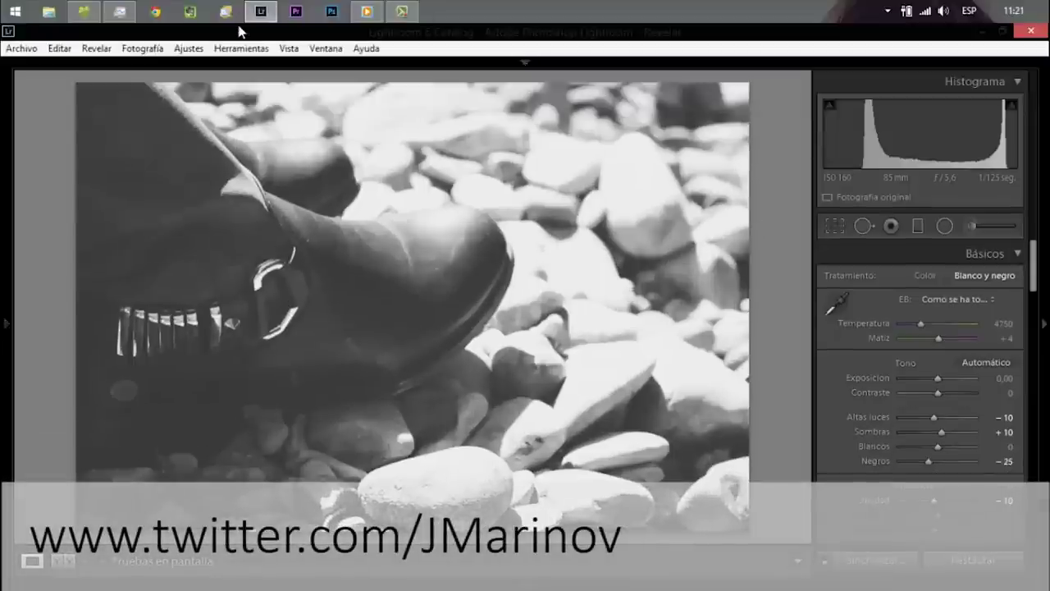
left_click(119, 11)
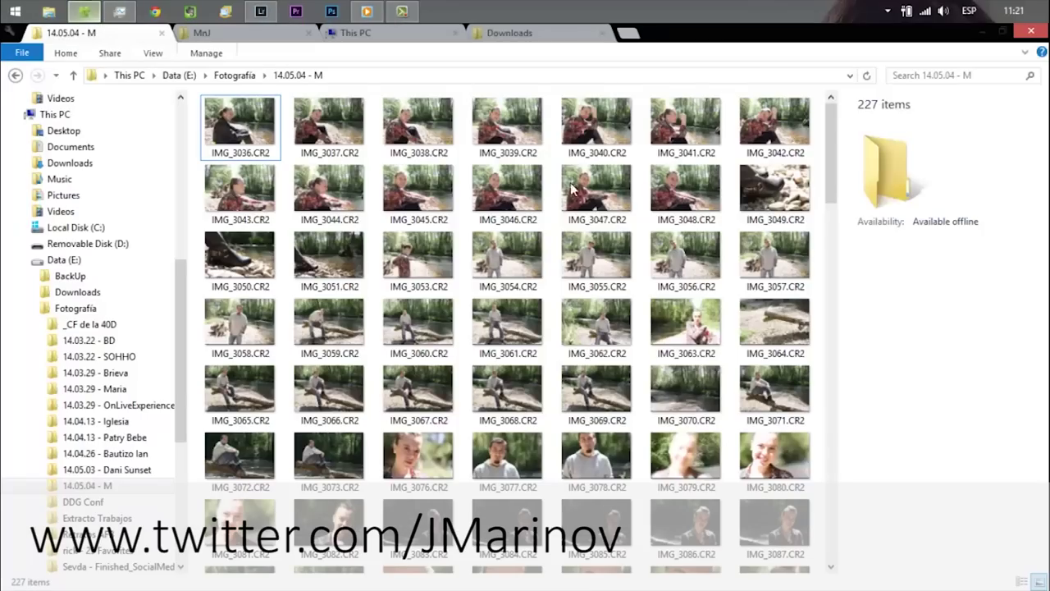
mouse_move(828, 143)
left_mouse_down()
mouse_move(826, 335)
mouse_move(840, 489)
left_mouse_up()
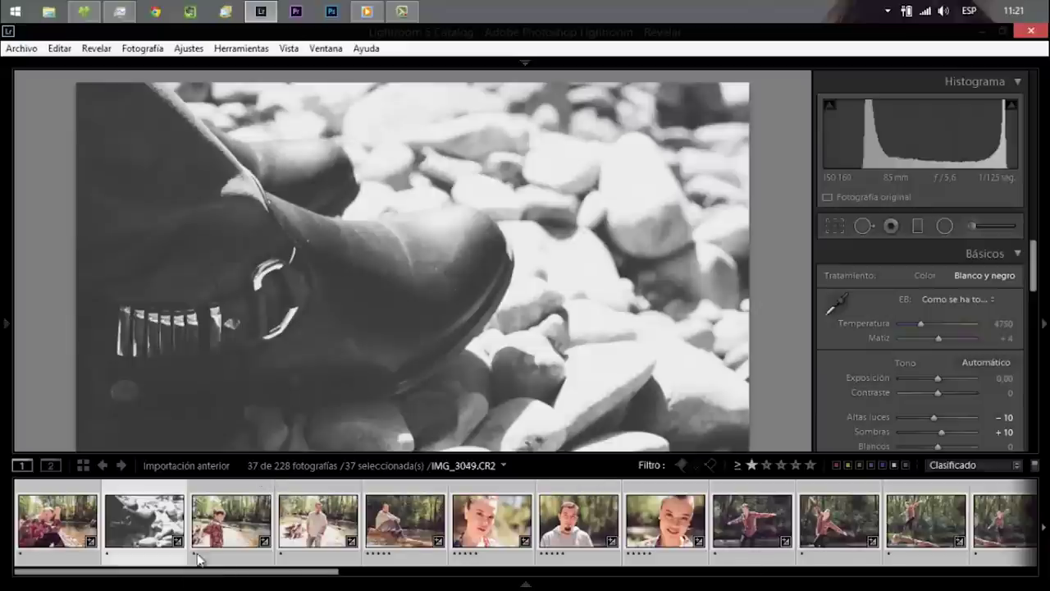
key("F6")
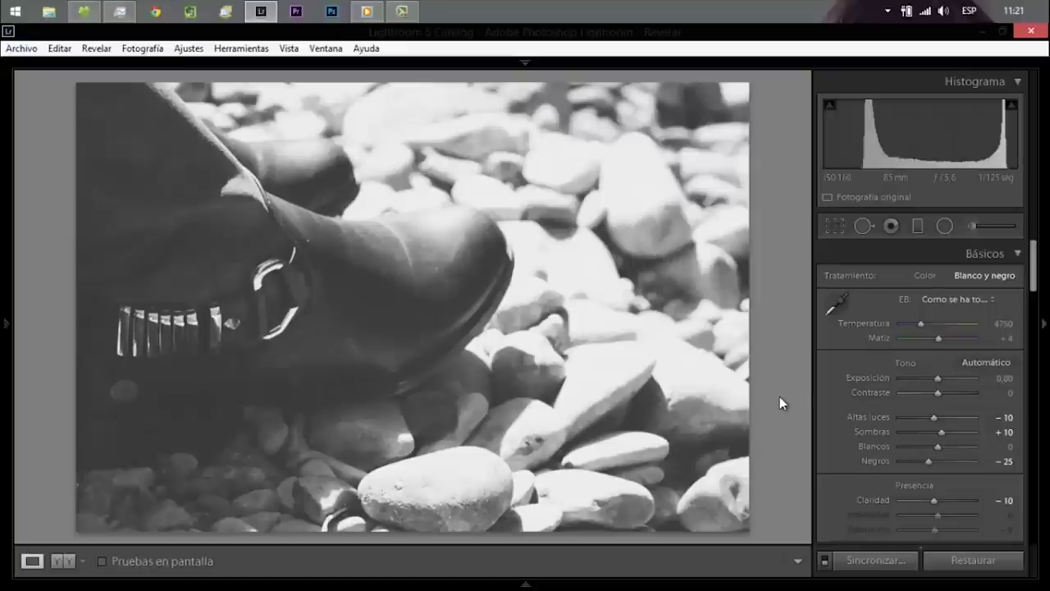
Step: Open the Export dialog for the 37 selected photos
mouse_move(326, 578)
left_mouse_down()
mouse_move(813, 587)
mouse_move(856, 574)
mouse_move(972, 575)
mouse_move(281, 574)
left_mouse_up()
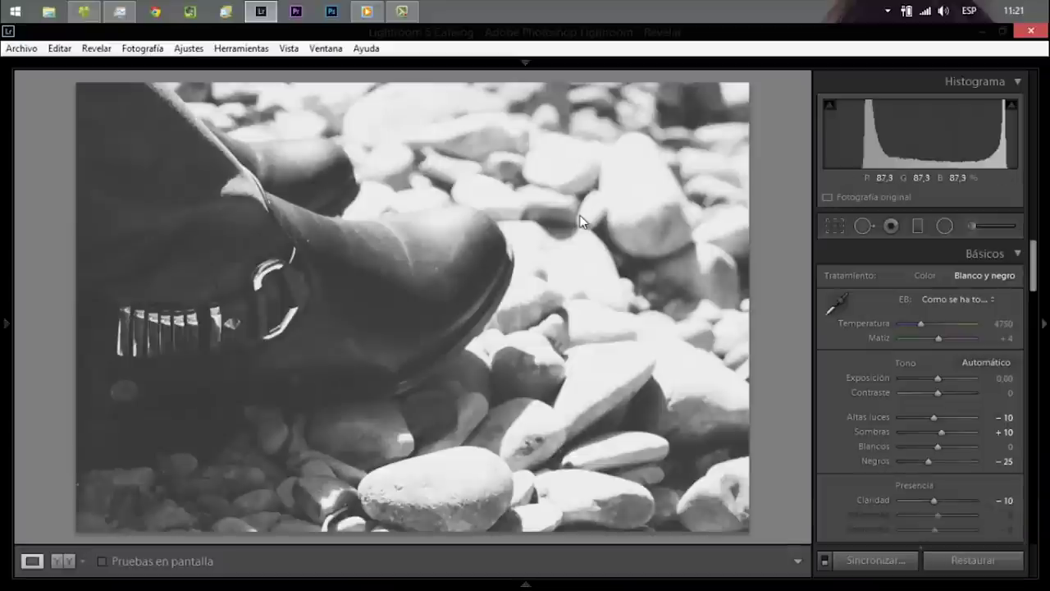
right_click(580, 220)
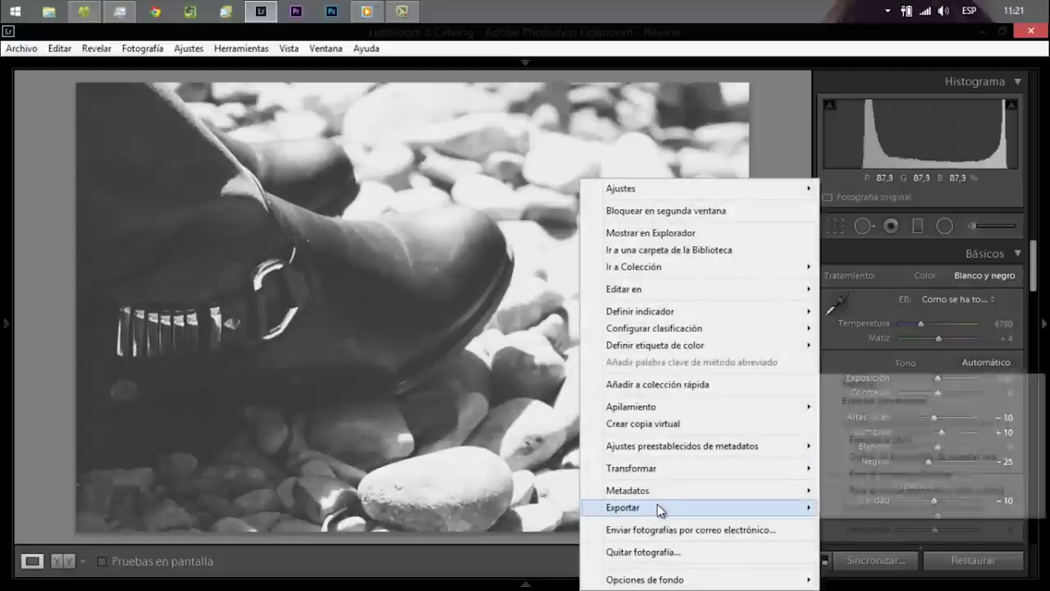
mouse_move(624, 507)
left_click(835, 379)
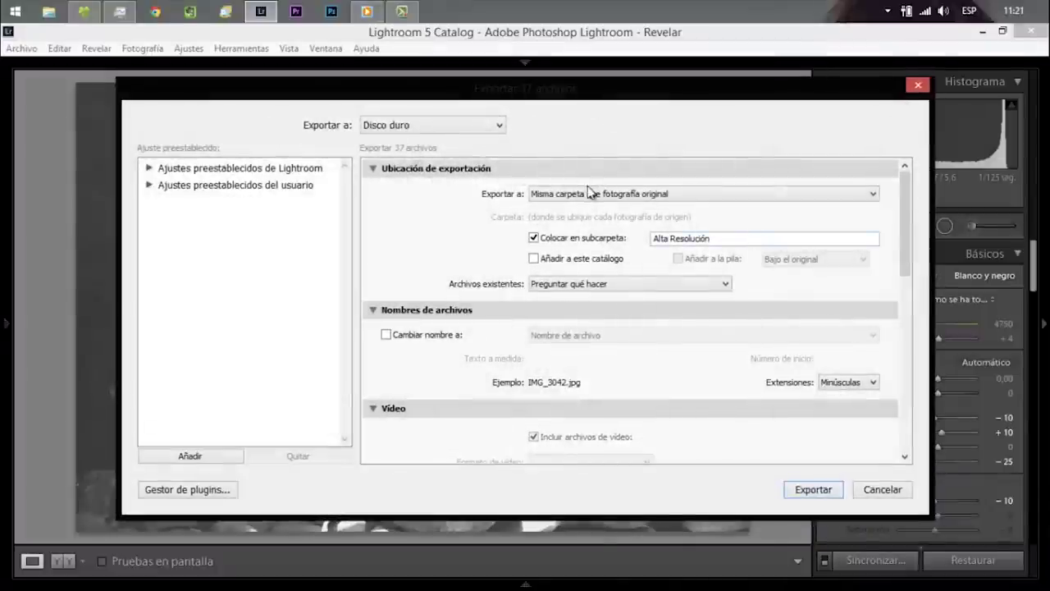
Step: Export into the original photos' folder, in a subfolder named 'DNG' instead of 'Alta Resolución'
left_click(587, 194)
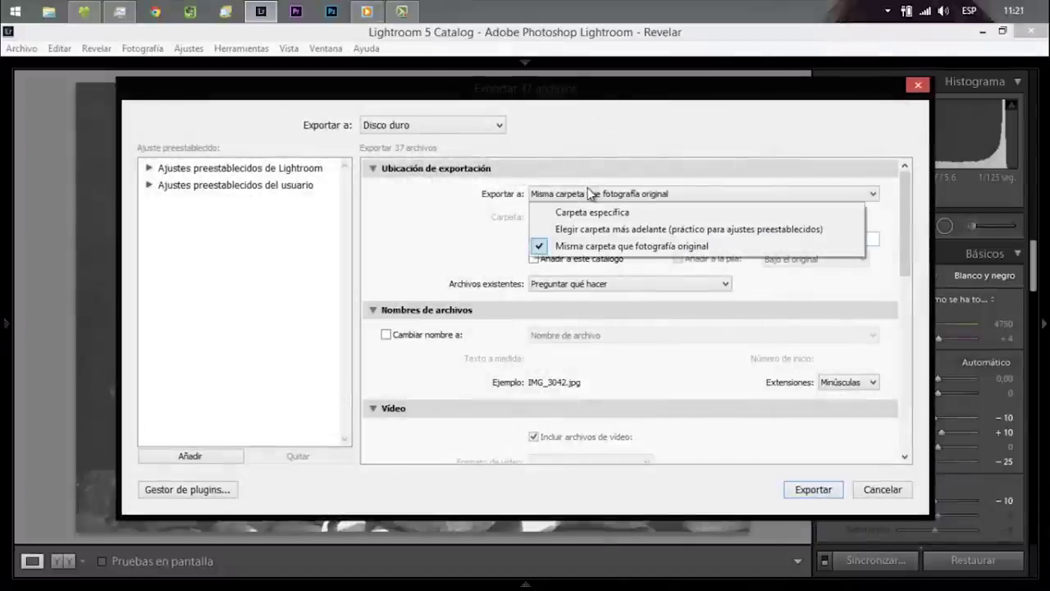
left_click(443, 238)
left_click_drag(732, 242, 619, 233)
type("DNG")
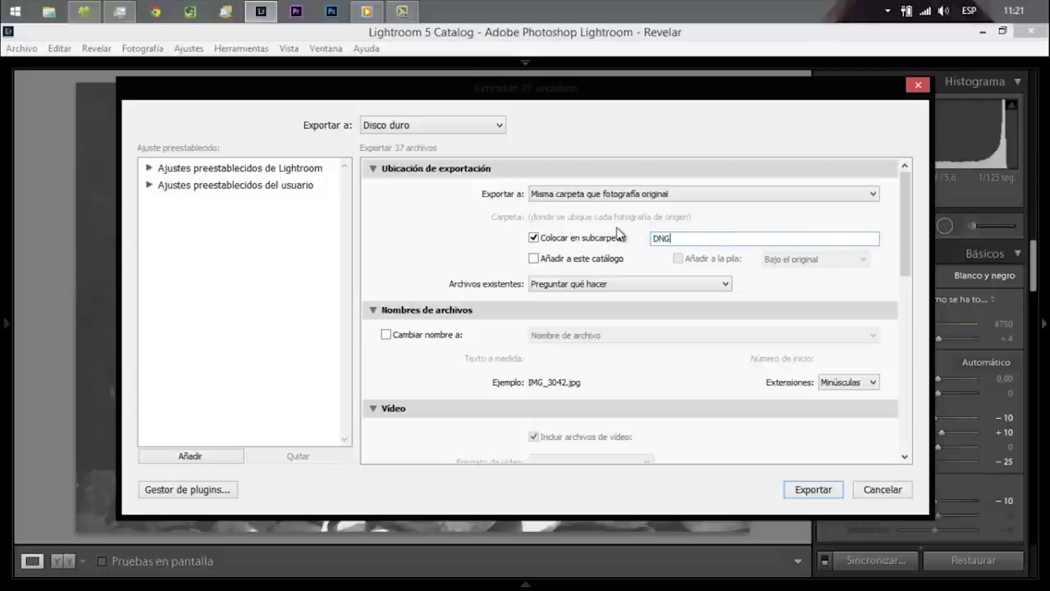
left_click(90, 13)
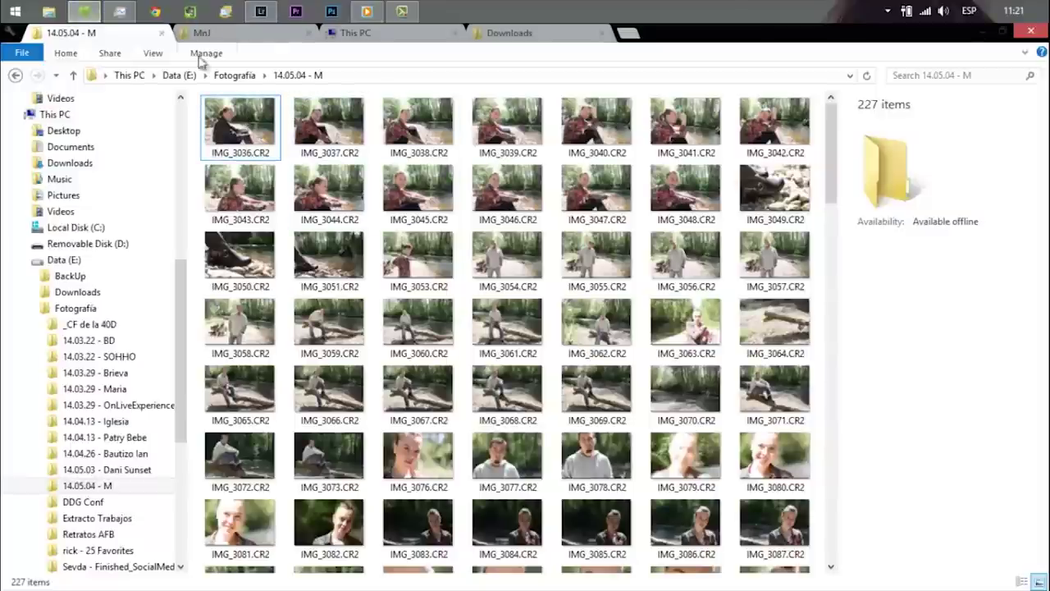
left_click(261, 11)
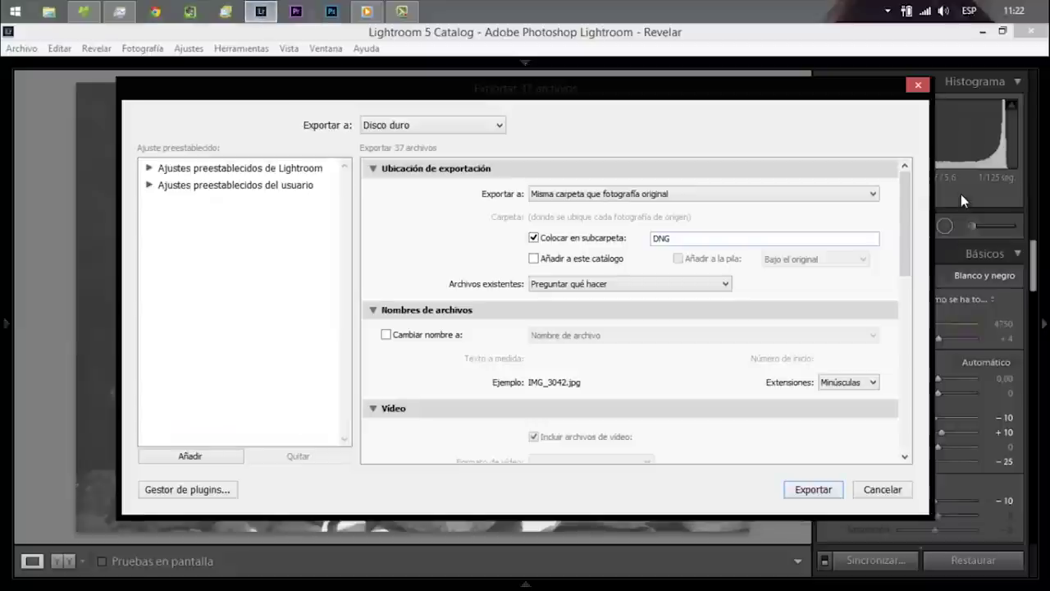
left_click_drag(906, 193, 907, 274)
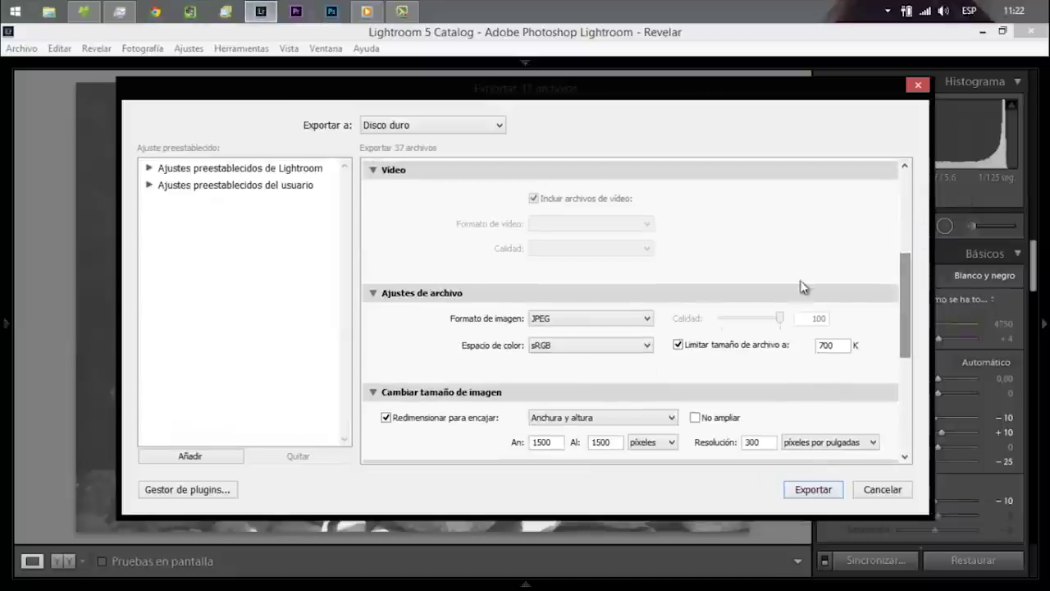
Step: Set the export image format to DNG with Camera Raw 7.1 compatibility
left_click(611, 327)
left_click(591, 388)
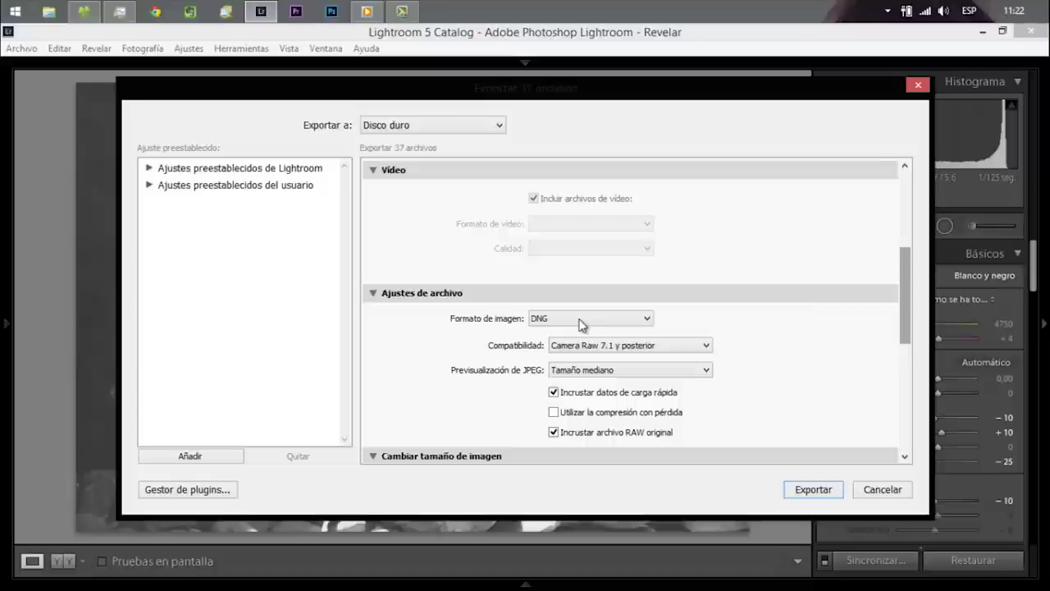
left_click(648, 346)
left_click(649, 345)
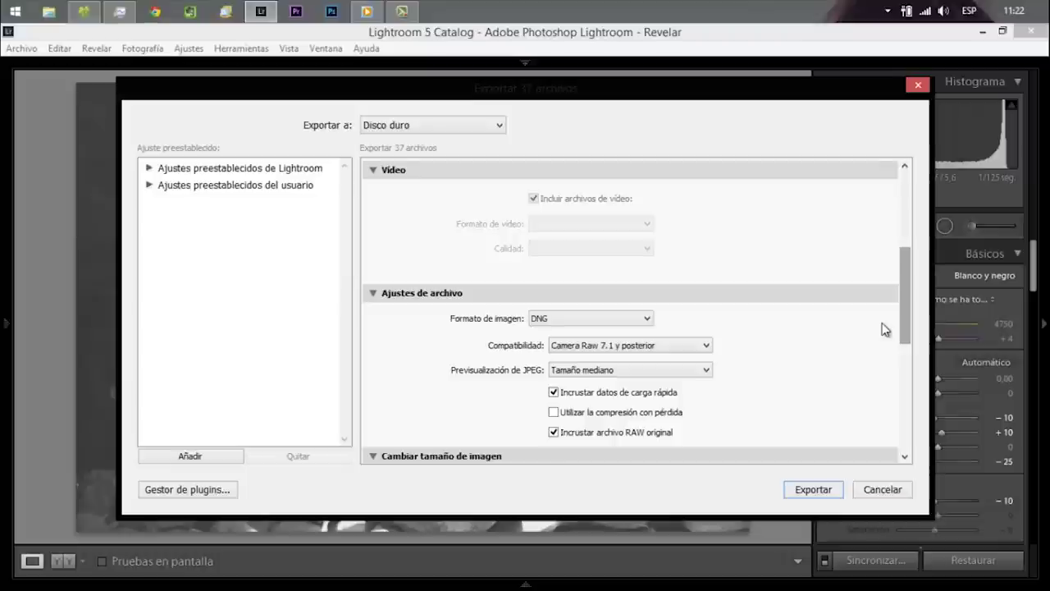
left_click_drag(906, 309, 906, 460)
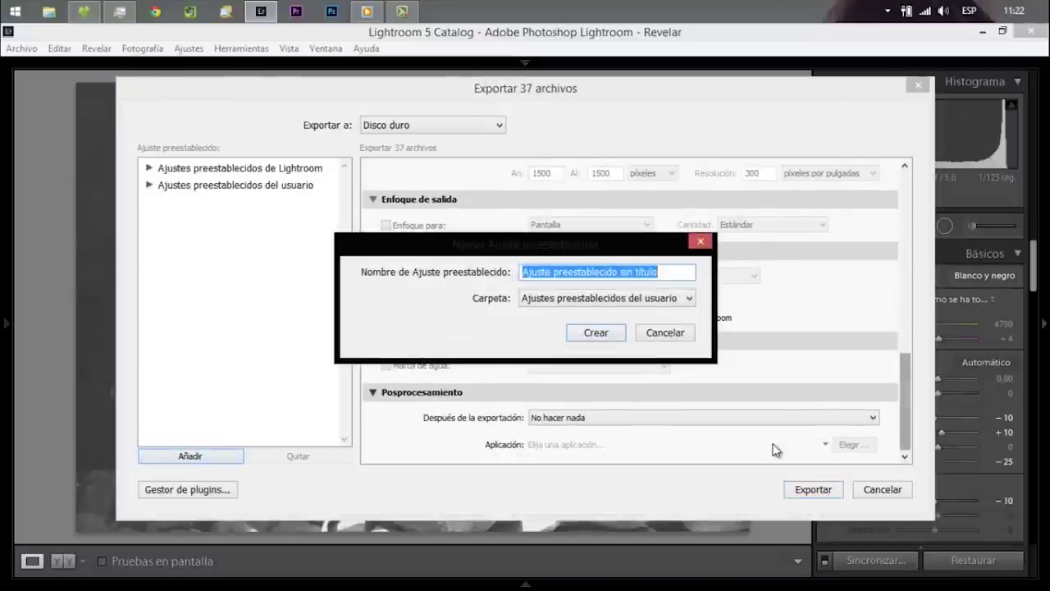
Step: Create the 'DNG' user export preset and start exporting the 37 photos as DNG files
type("DNG")
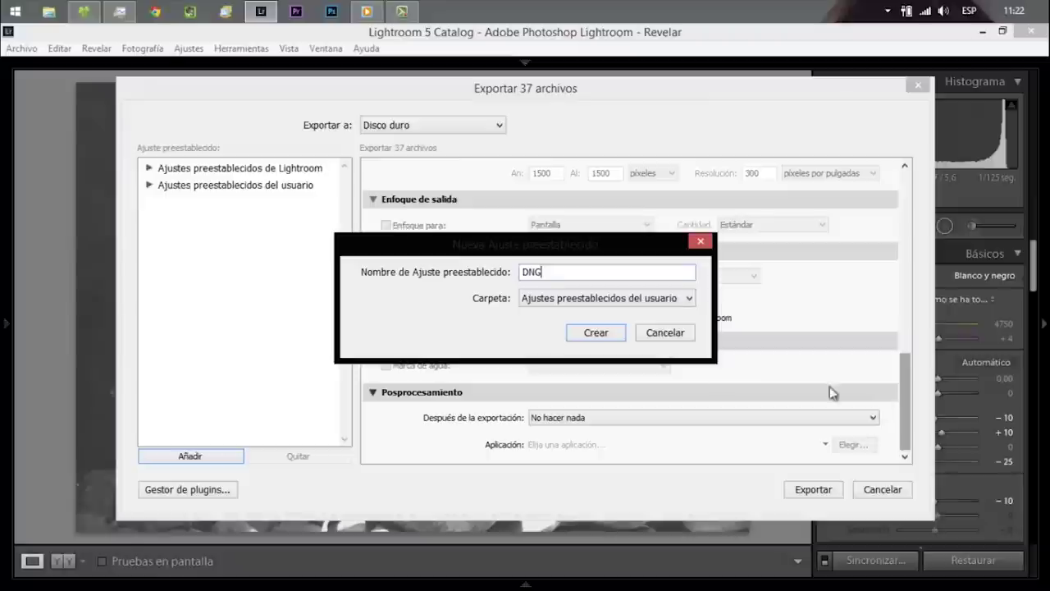
left_click(595, 332)
left_click(811, 491)
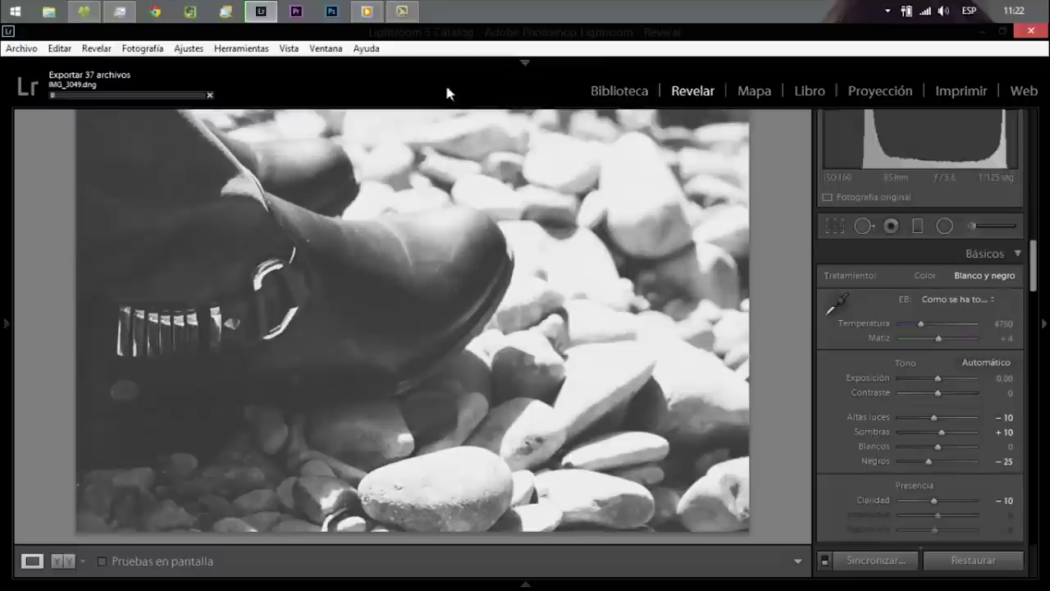
Step: Reopen Export for the 37 photos, change the subfolder from 'DNG' to 'Alta Resolución' and choose JPEG
right_click(298, 250)
mouse_move(415, 507)
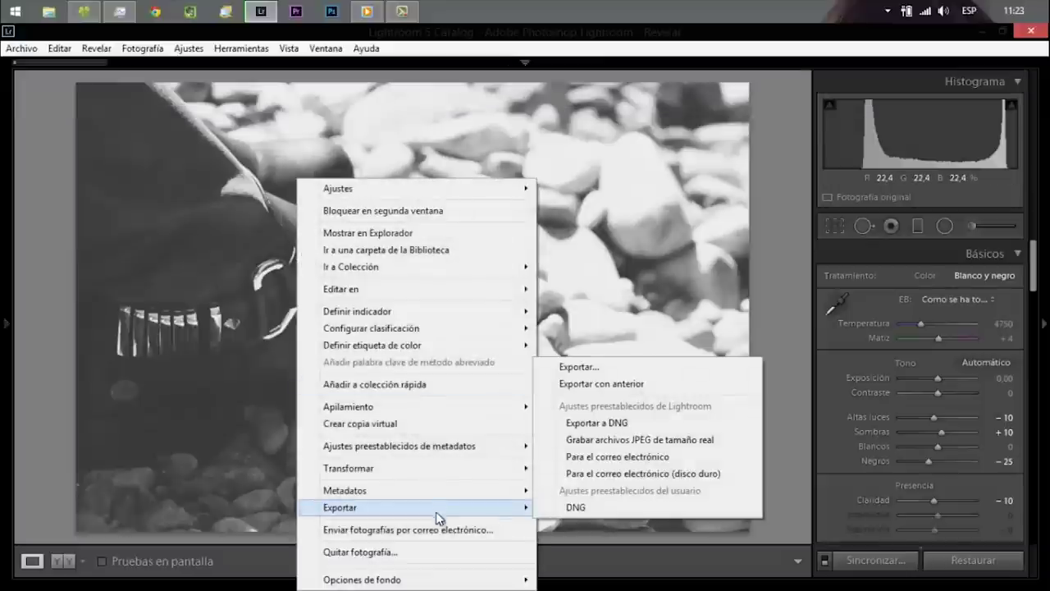
left_click(617, 366)
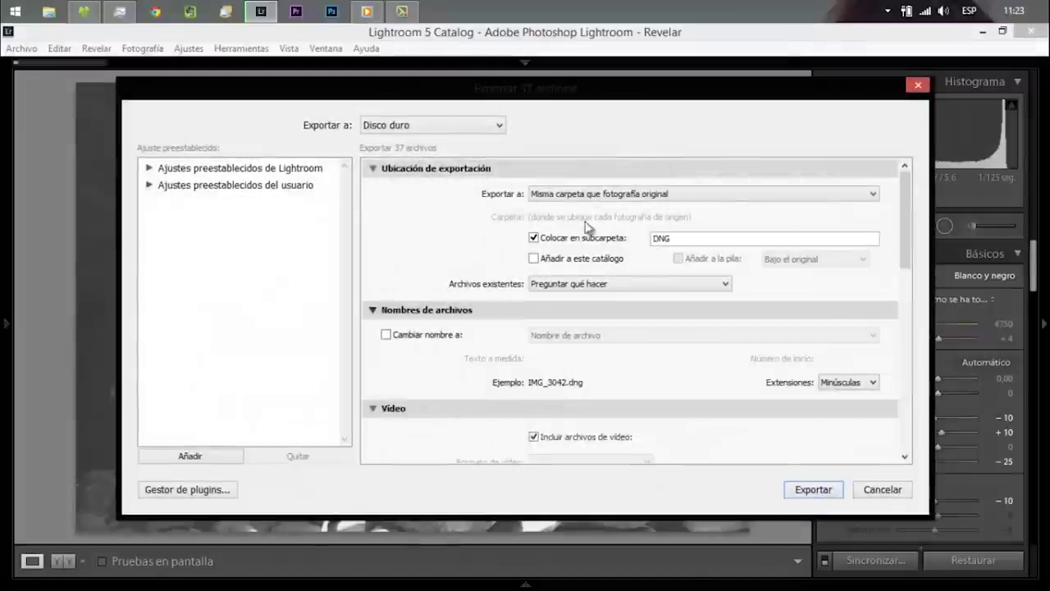
double_click(661, 238)
type("Alta Resolució")
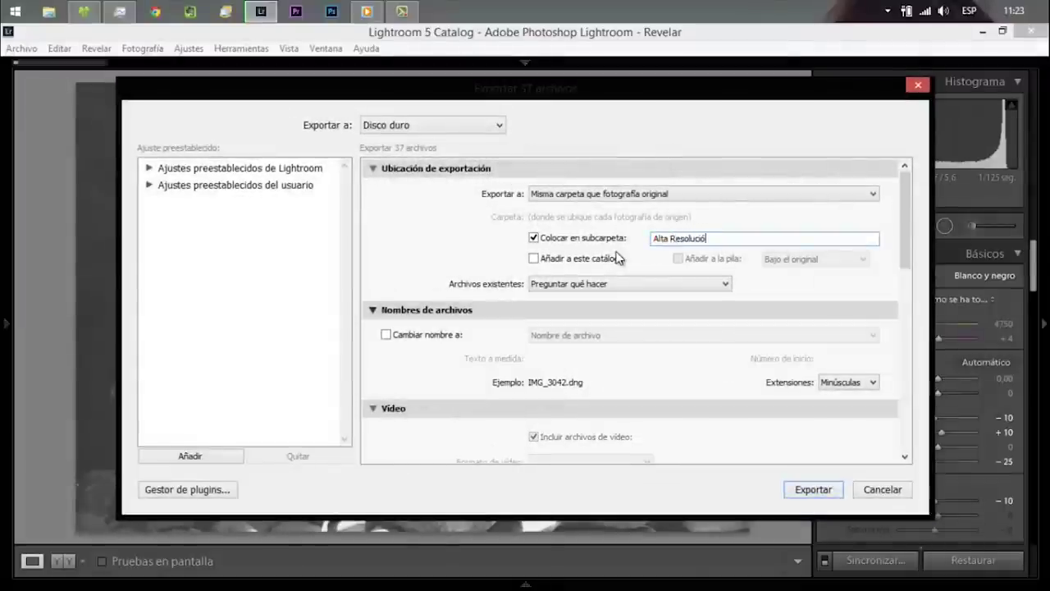
type("n")
left_click_drag(902, 226, 886, 298)
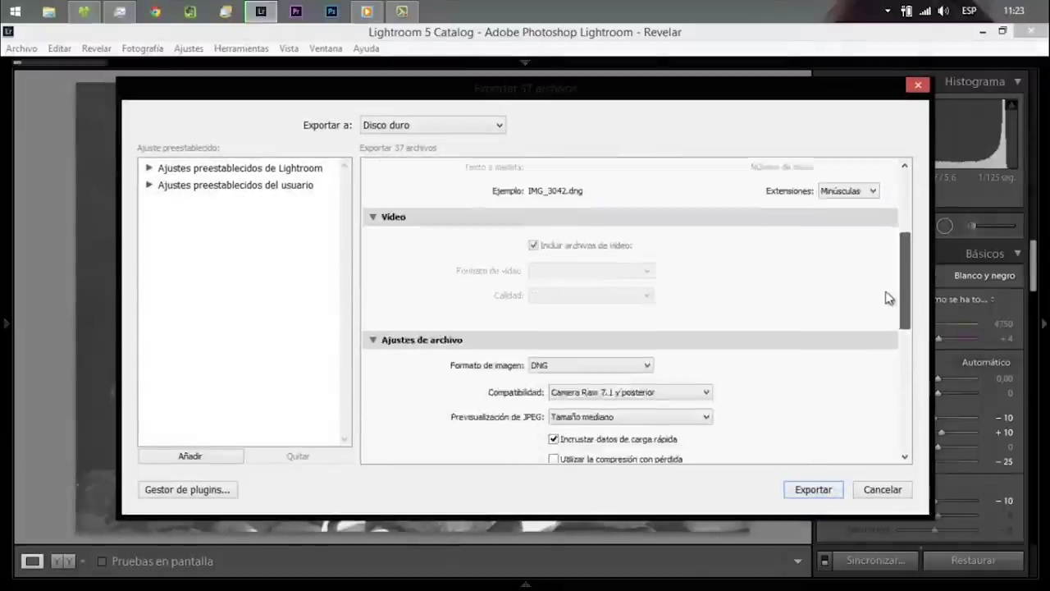
left_click(623, 351)
Step: Confirm JPEG format and remove the file size limit, keeping 1500×1500 px at 300 ppi
left_click(616, 365)
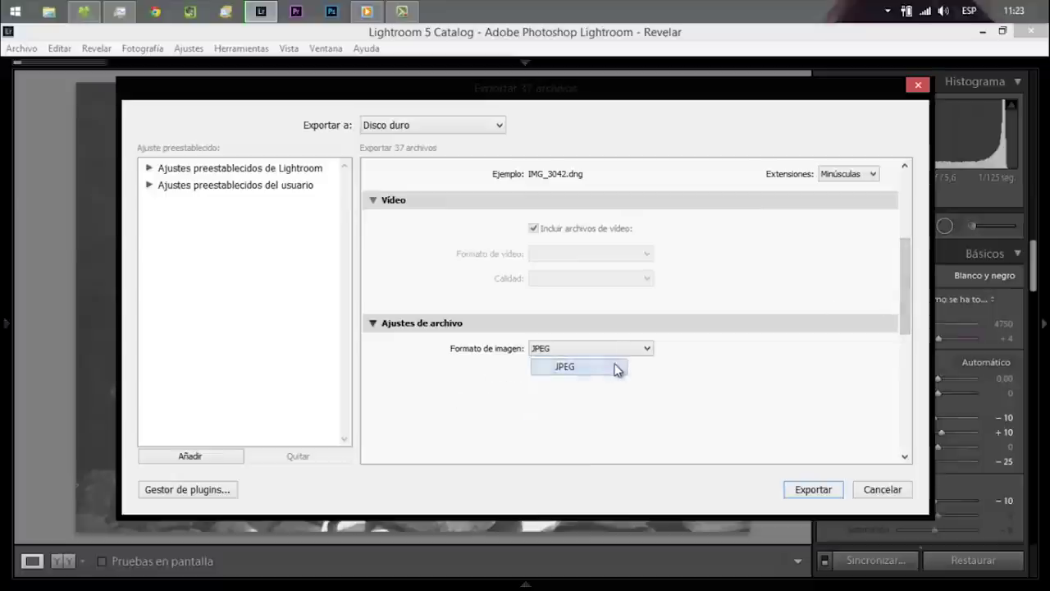
left_click(651, 375)
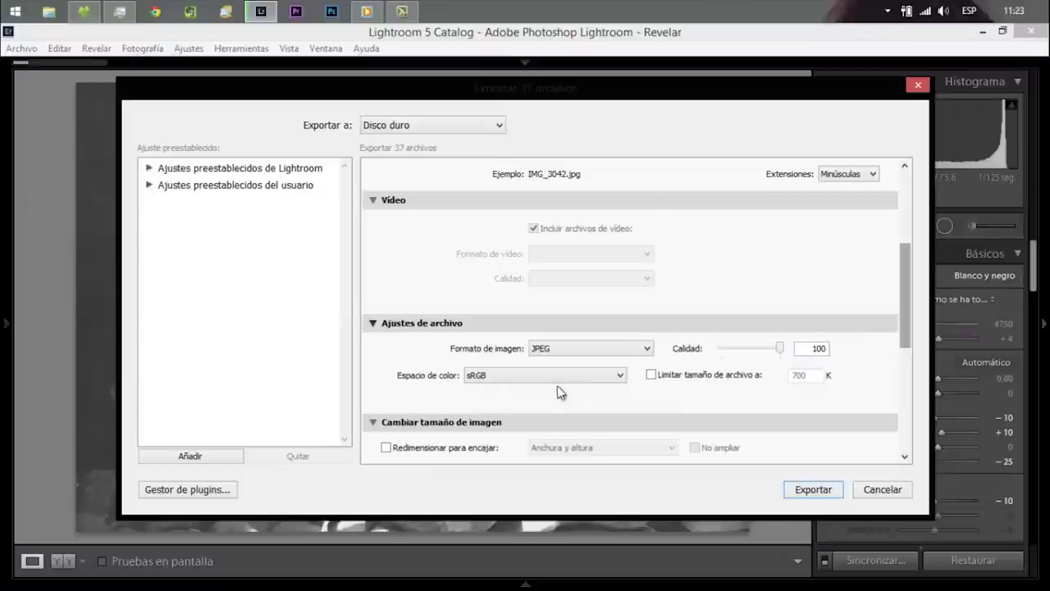
left_click_drag(907, 336, 906, 391)
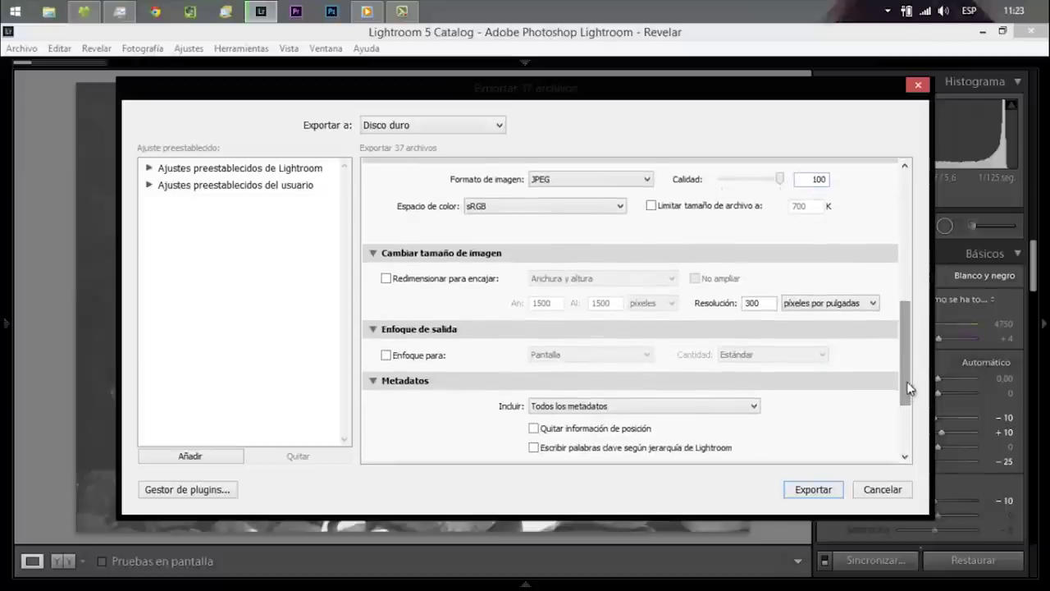
left_click_drag(909, 393, 909, 417)
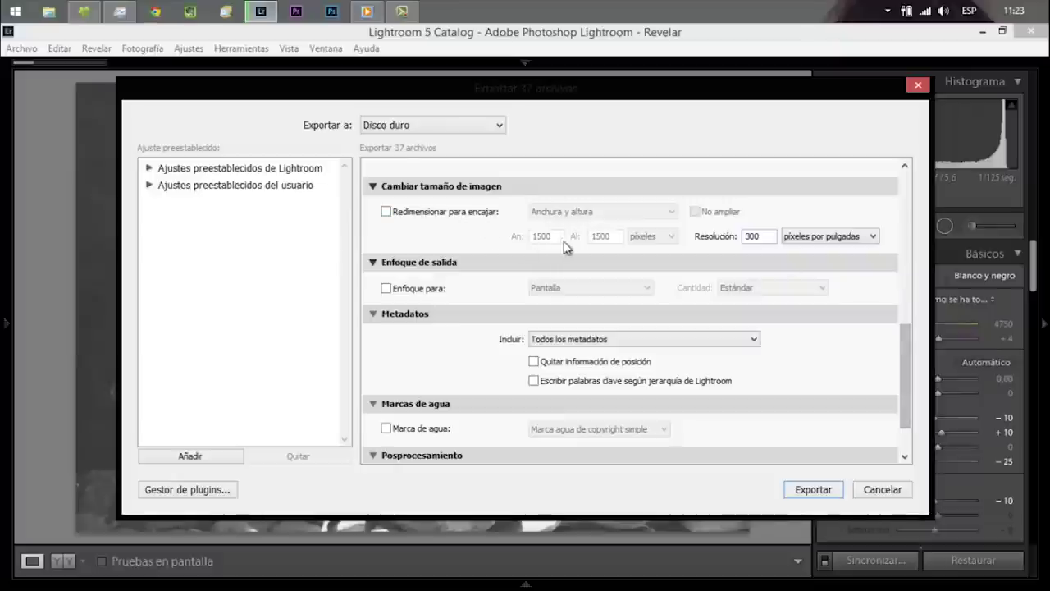
left_click_drag(906, 362, 906, 382)
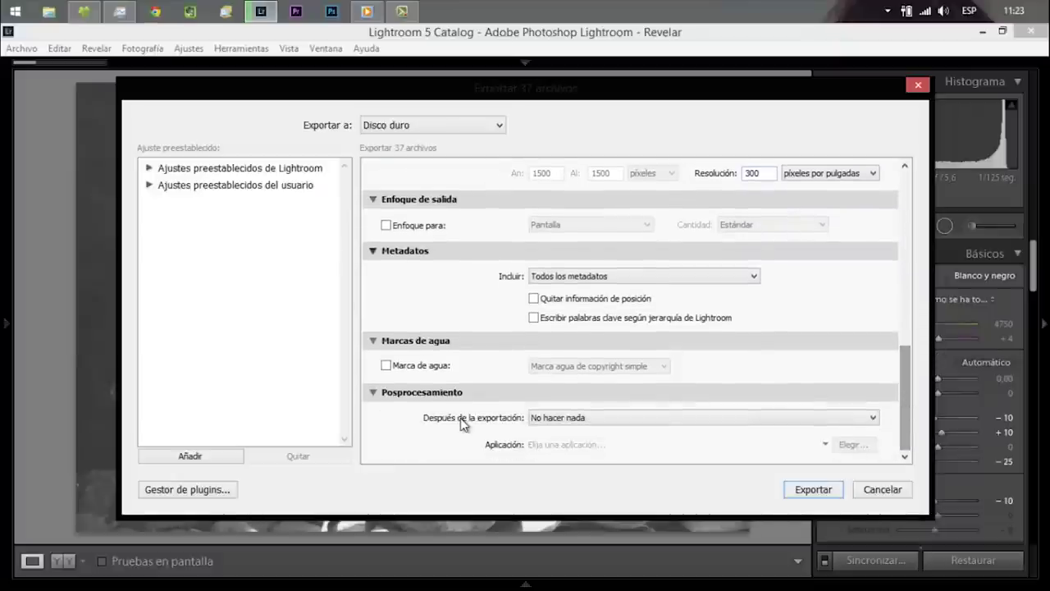
Step: Save the settings as user preset 'Alta Resolución' and export the 37 photos
left_click(237, 457)
type("Alta Resolución")
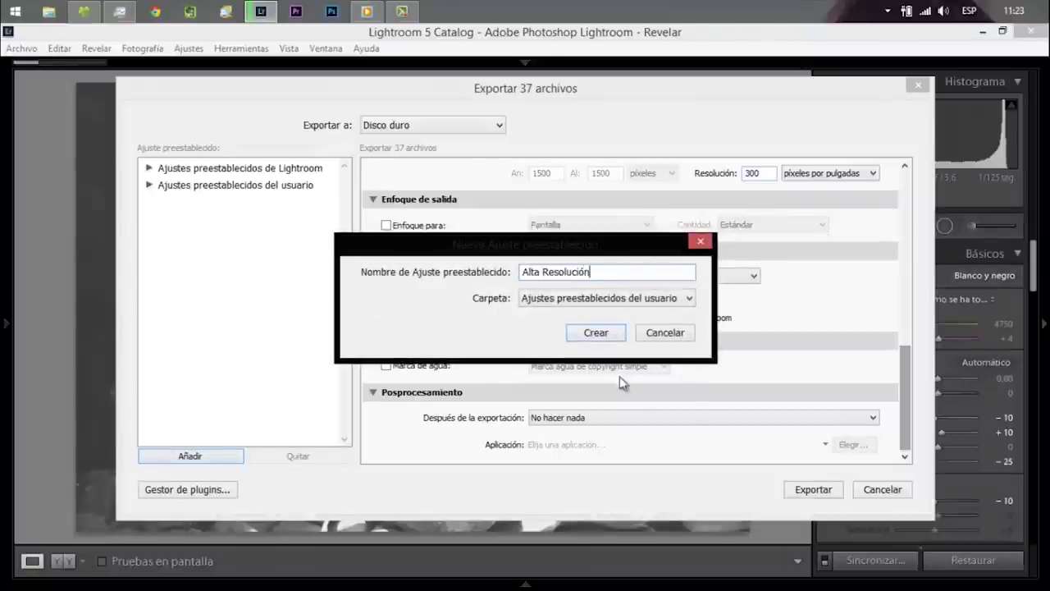
left_click(607, 338)
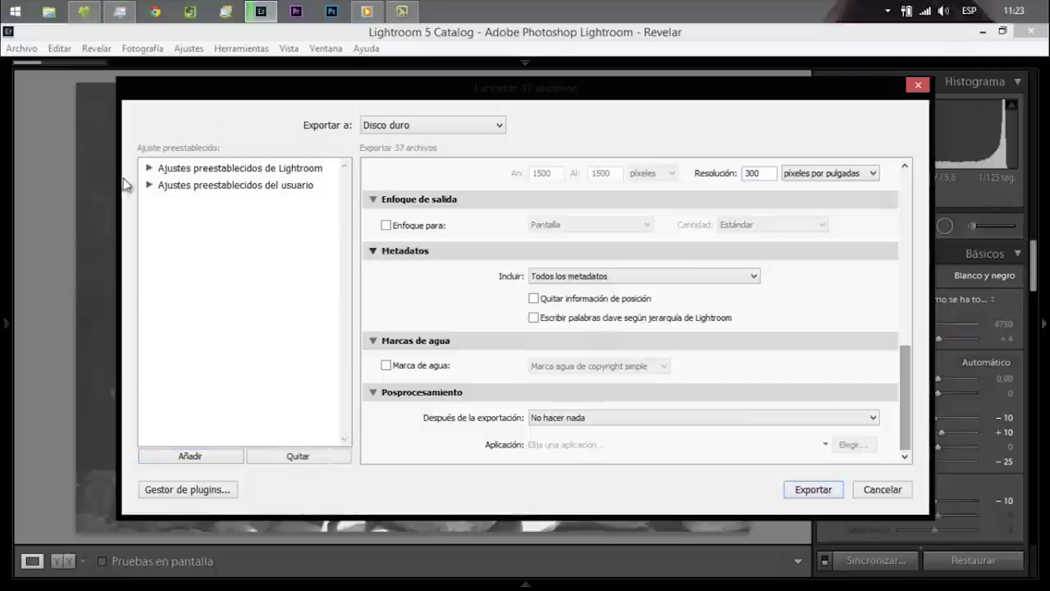
left_click(148, 185)
left_click(148, 186)
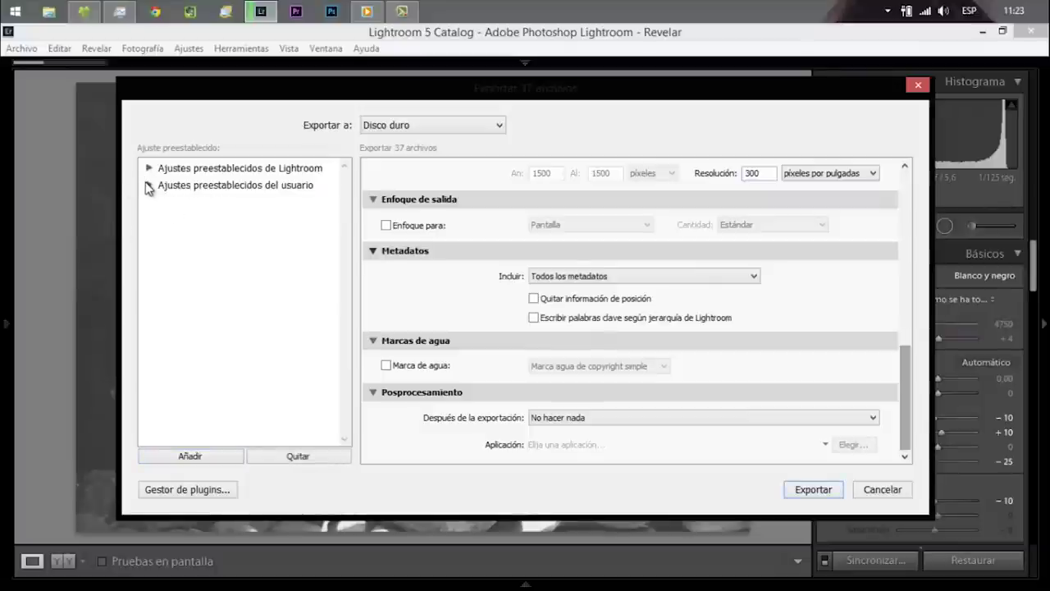
left_click(798, 490)
Step: Reopen the Export dialog and rename the output subfolder to 'Reducidas'
right_click(411, 292)
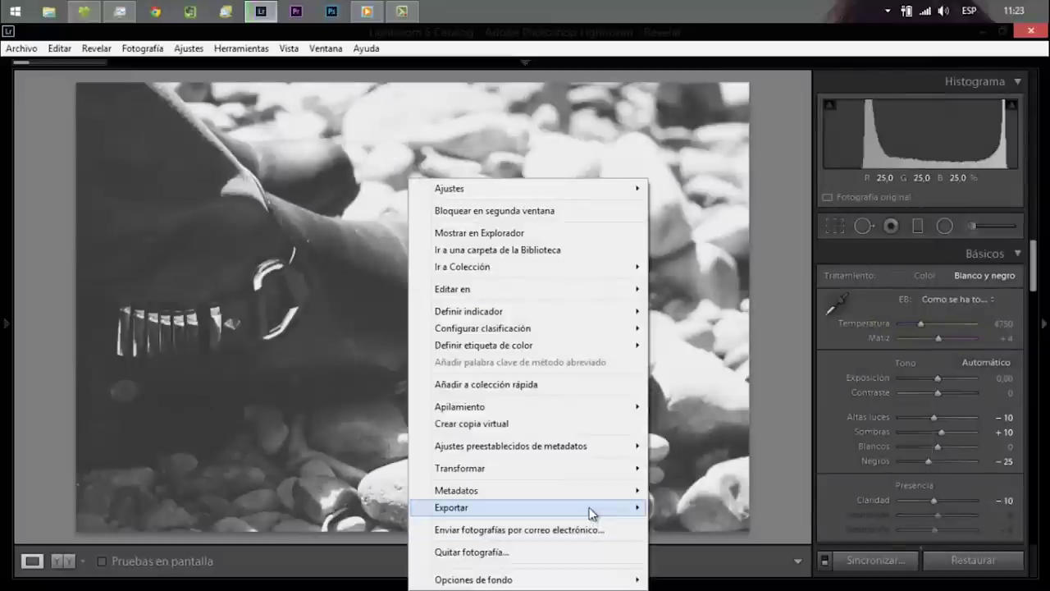
mouse_move(526, 507)
left_click(727, 353)
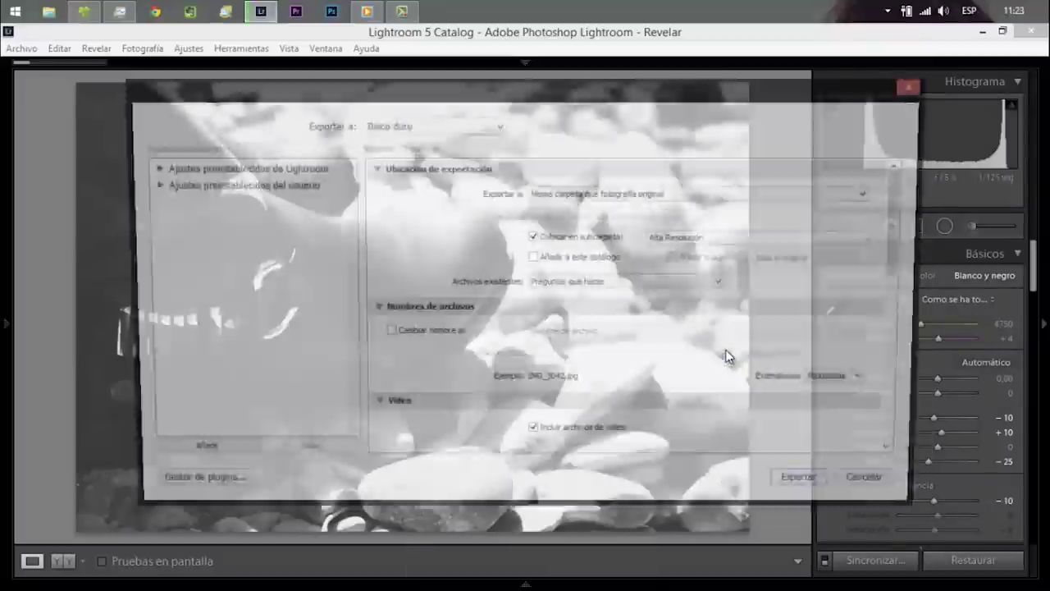
double_click(723, 239)
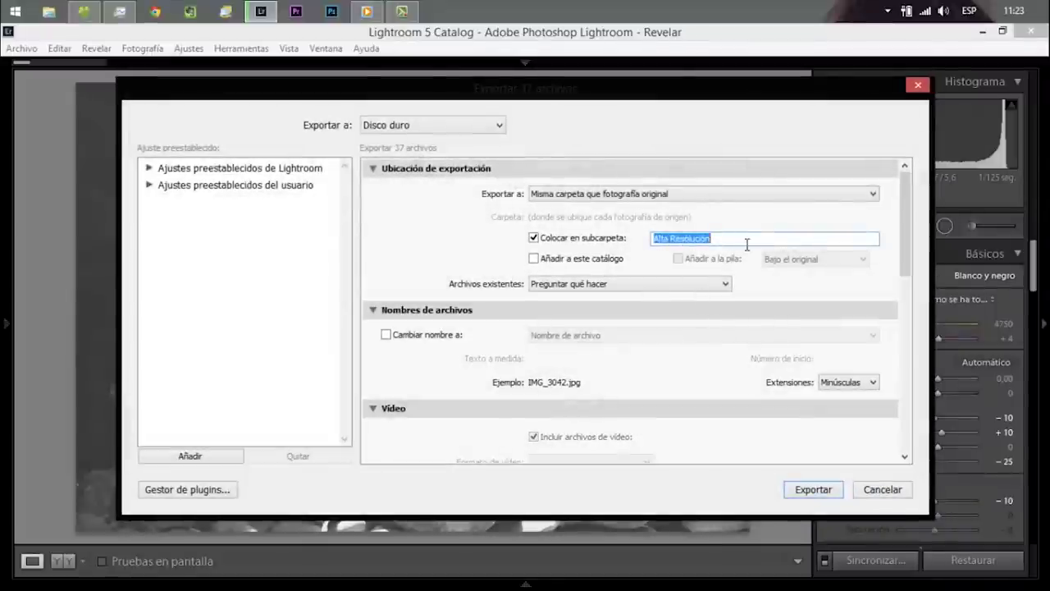
type("Reducidas")
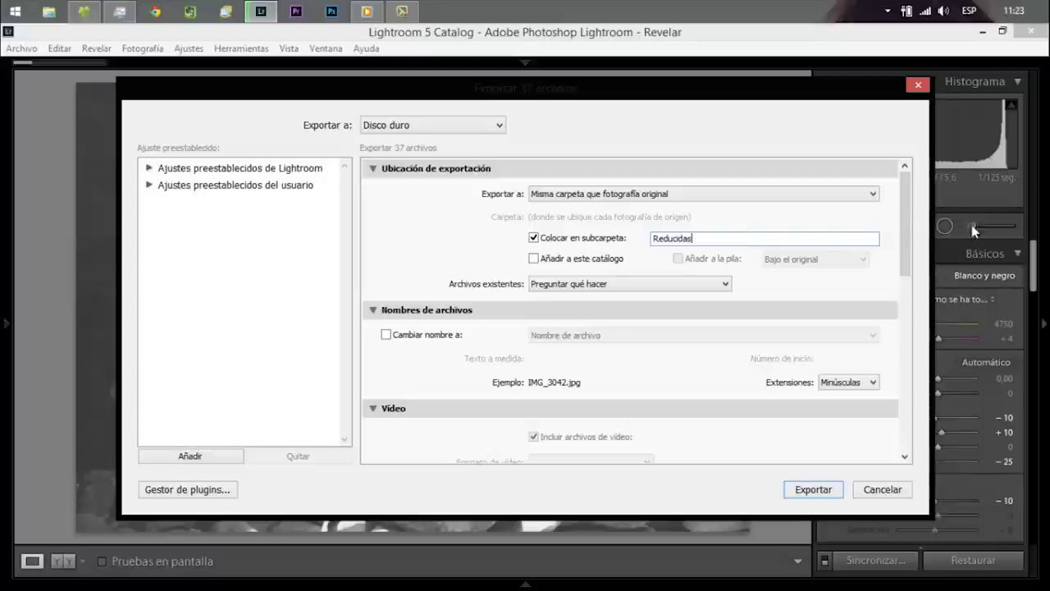
left_click_drag(903, 208, 903, 285)
Step: Limit each exported file to 700 K and resize to fit 1500×1500 px
left_click(677, 353)
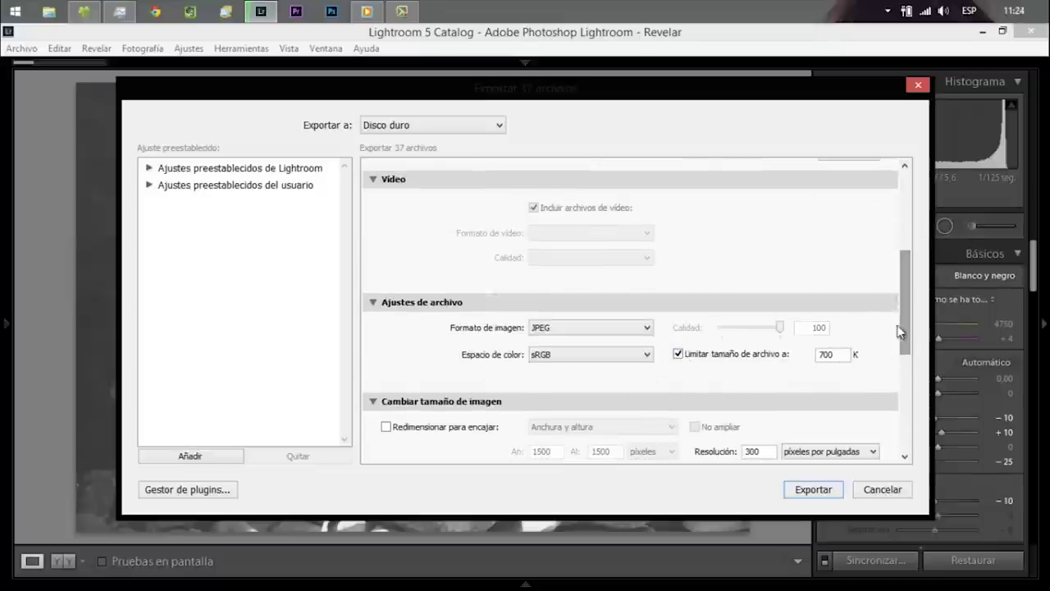
scroll(903, 354, "down", 4)
left_click(484, 351)
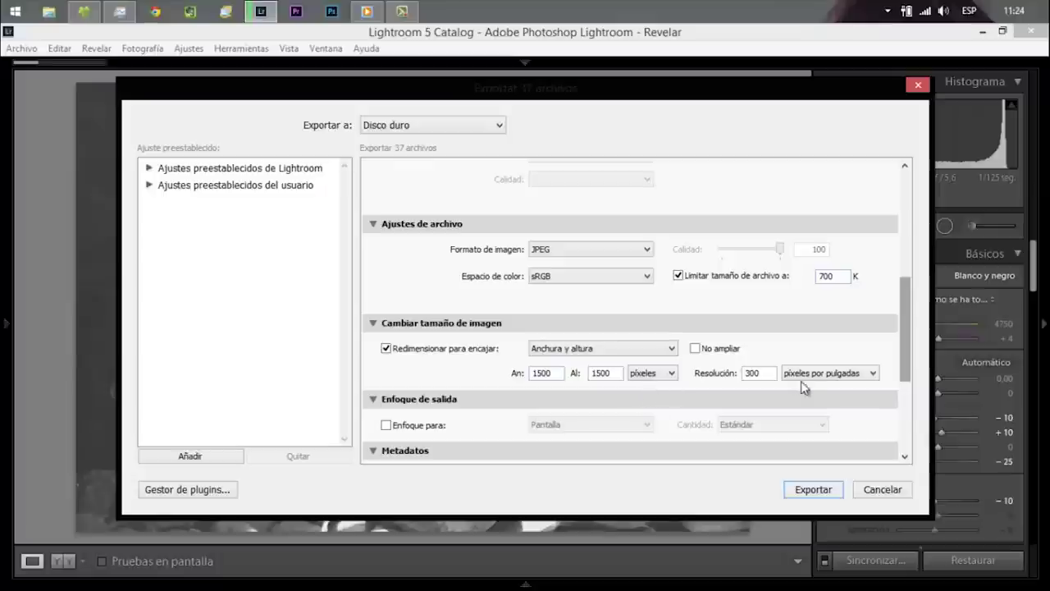
left_click_drag(902, 354, 900, 446)
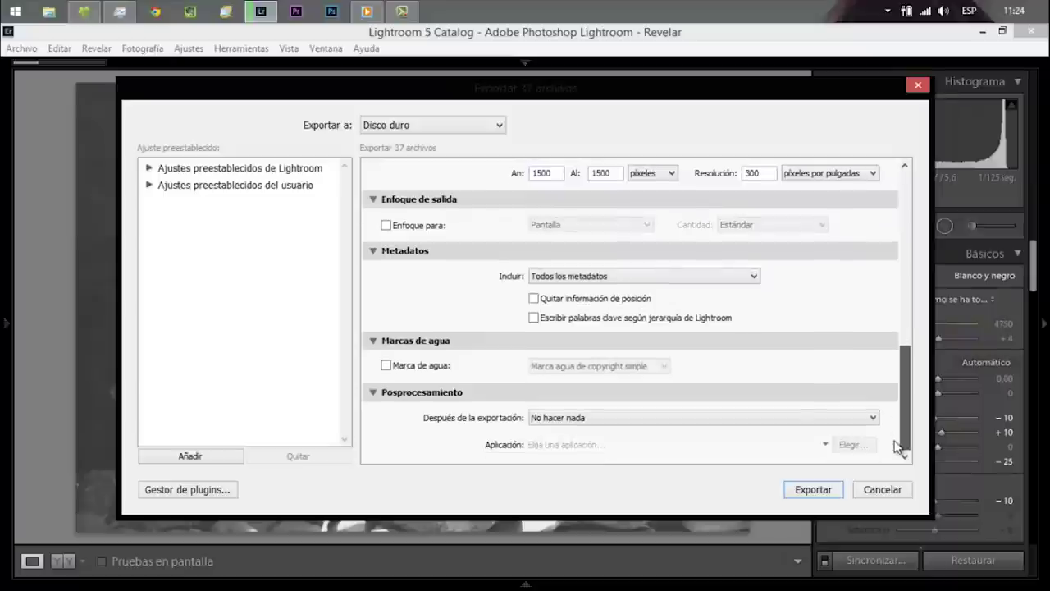
Step: Save the settings as user preset 'Reducidas' and export the photos with it
left_click(211, 457)
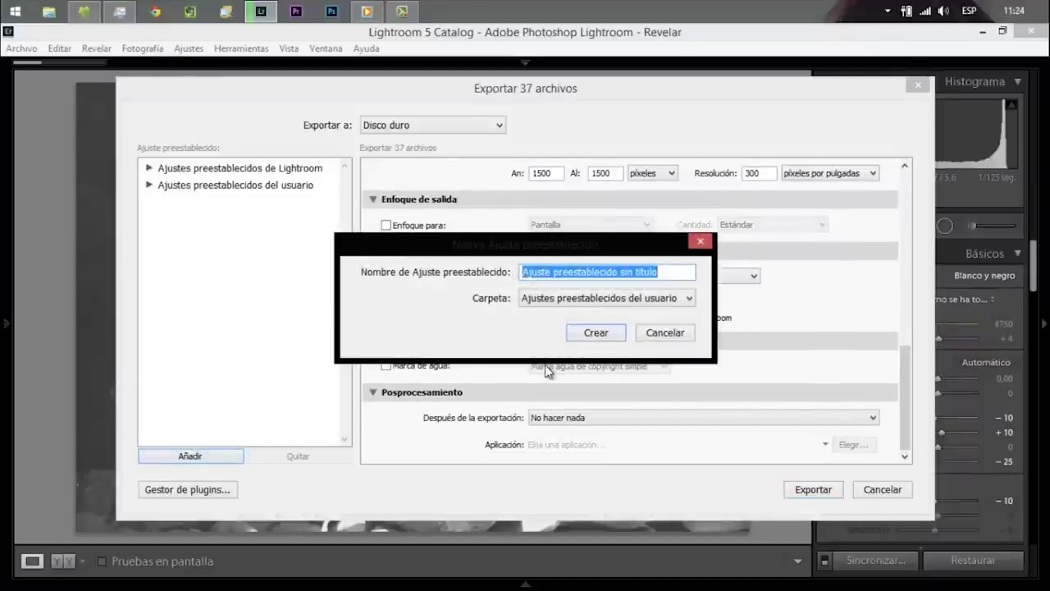
type("Reducidas")
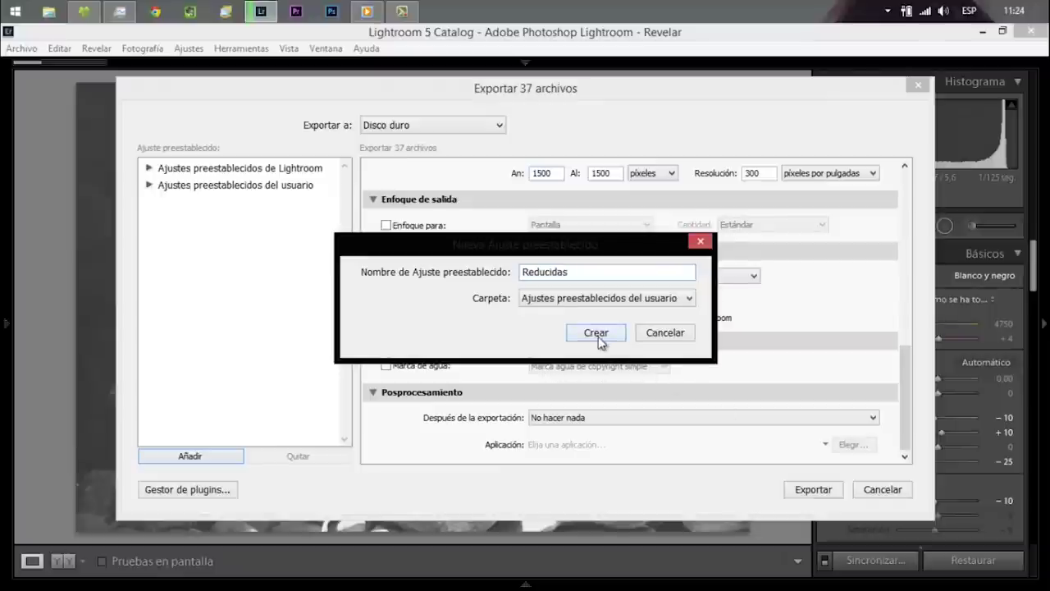
left_click(597, 333)
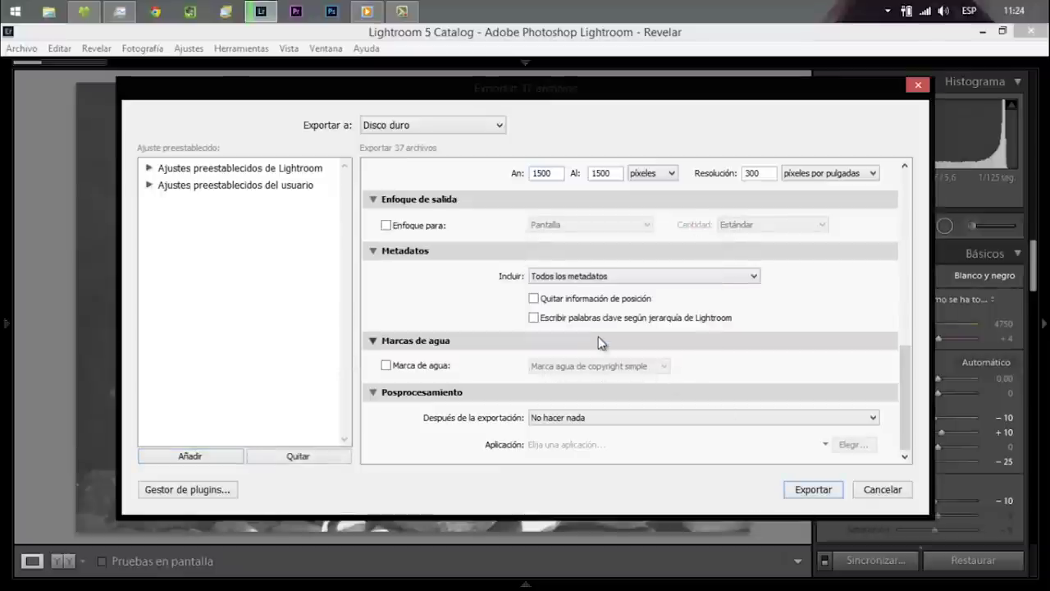
left_click(804, 490)
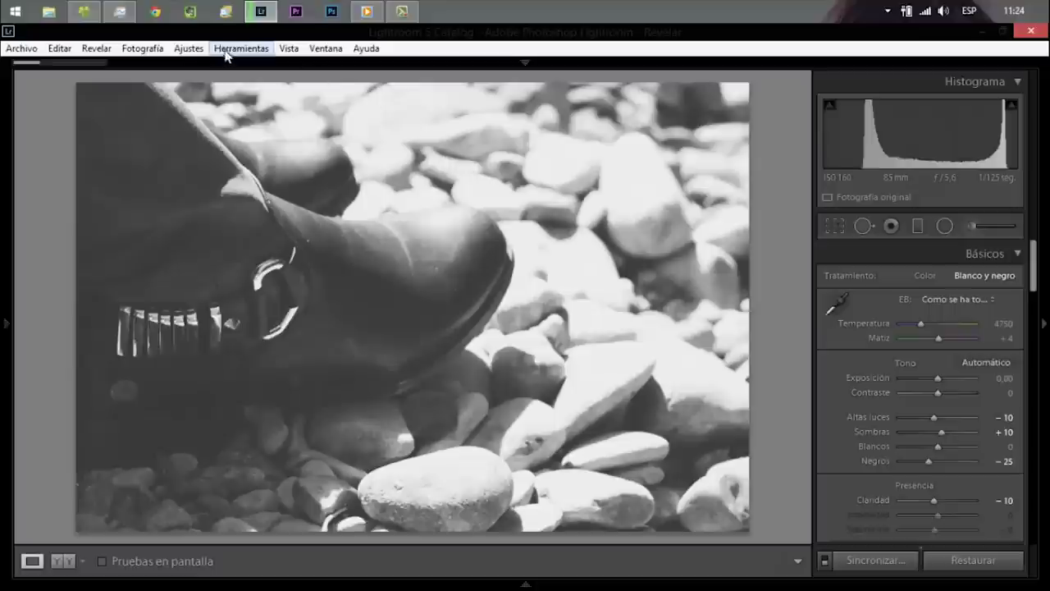
Step: Switch to File Explorer and select the Reducidas folder inside 14.05.04 - M
left_click(90, 10)
left_click(422, 140)
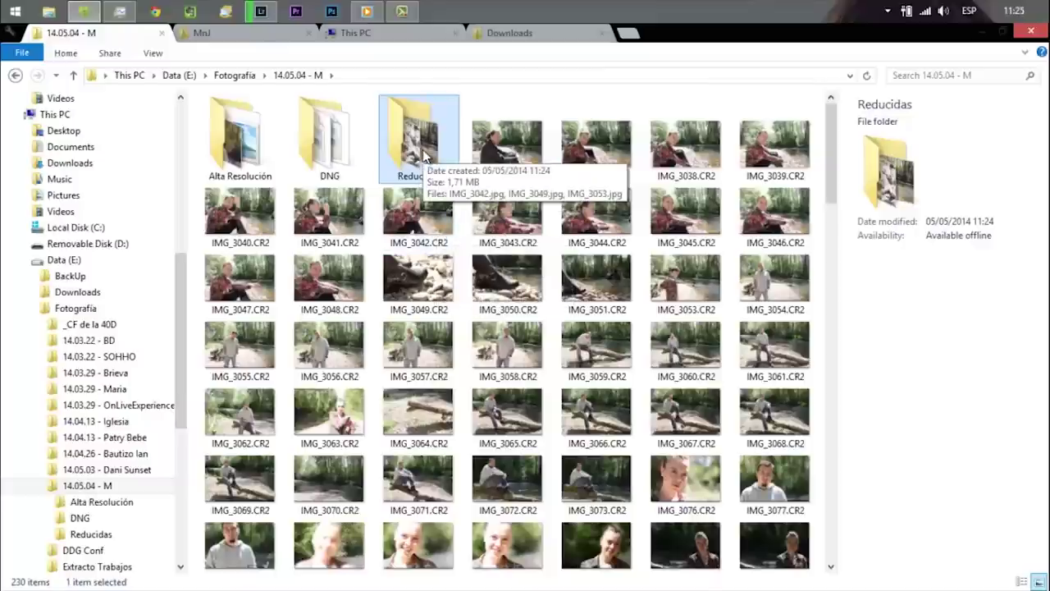
Step: Go from the MnJ folder up to DCIM and show a 60-JPEG folder as extra large thumbnails
left_click(254, 37)
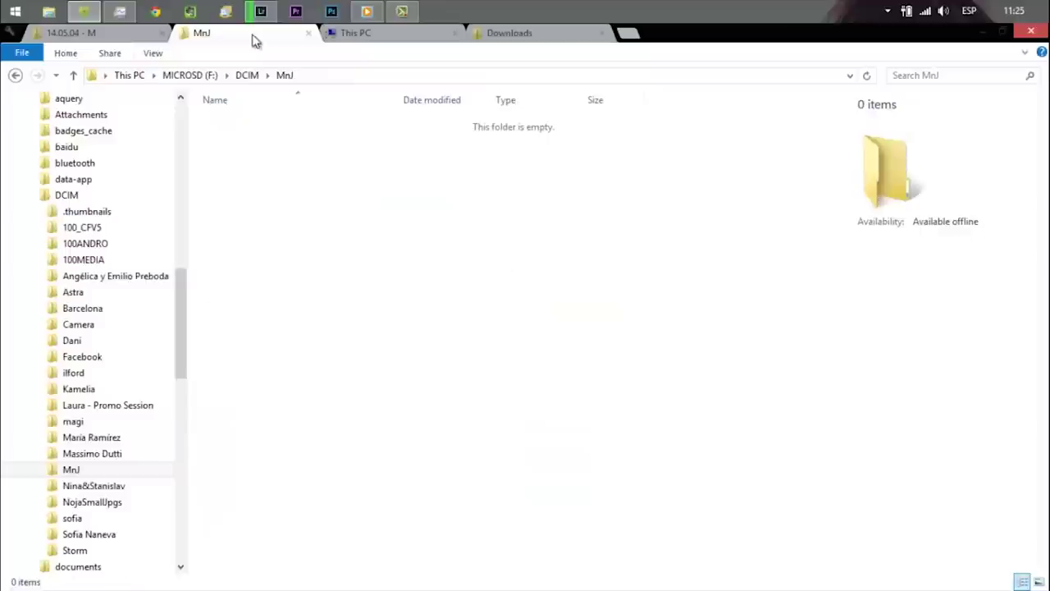
key("alt+Up")
mouse_move(827, 287)
left_mouse_down()
mouse_move(812, 379)
mouse_move(809, 131)
left_mouse_up()
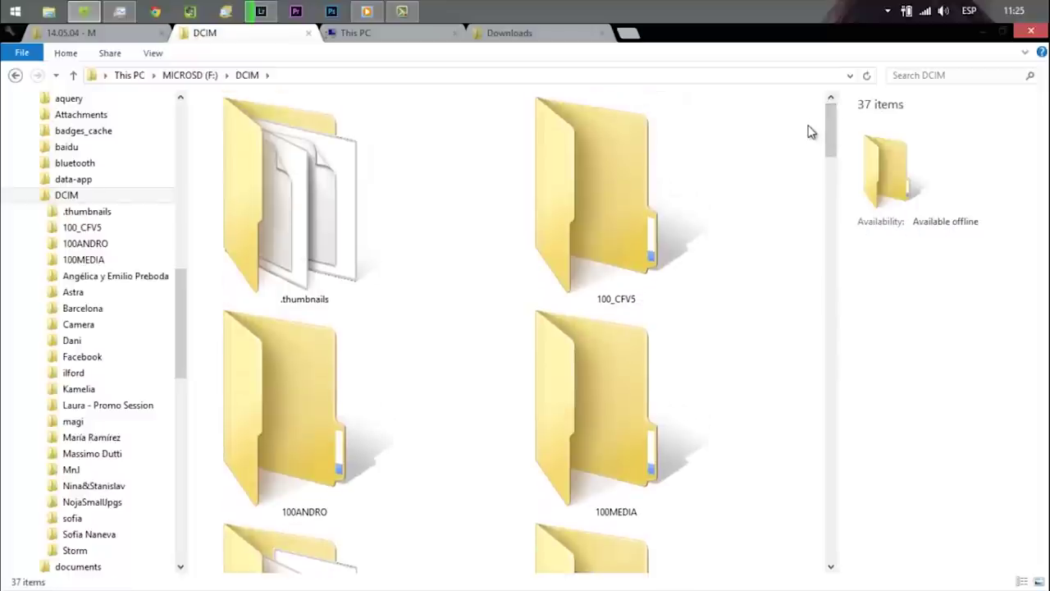
left_click_drag(830, 124, 827, 185)
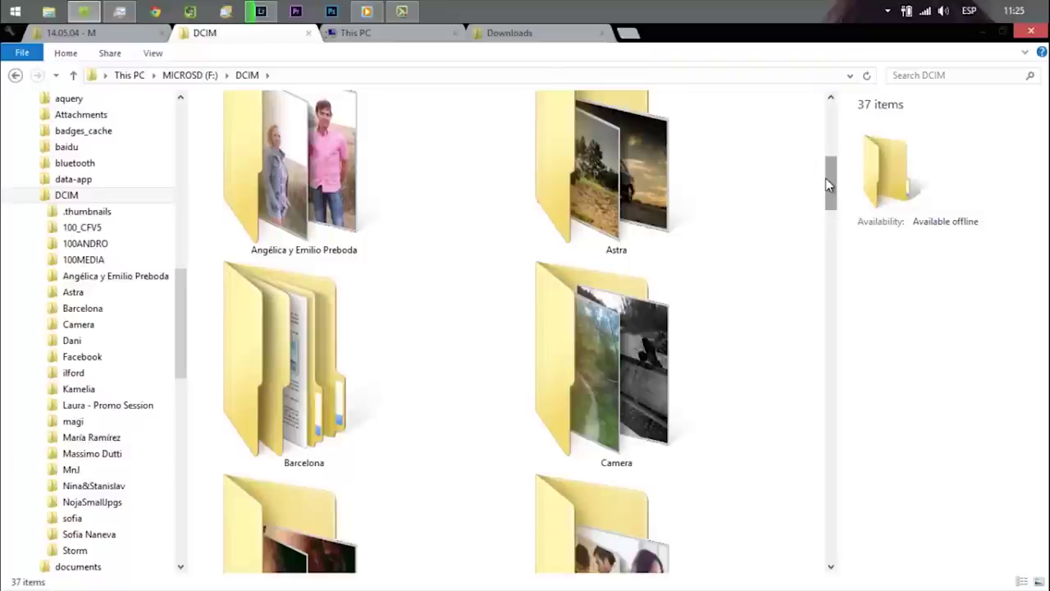
double_click(268, 131)
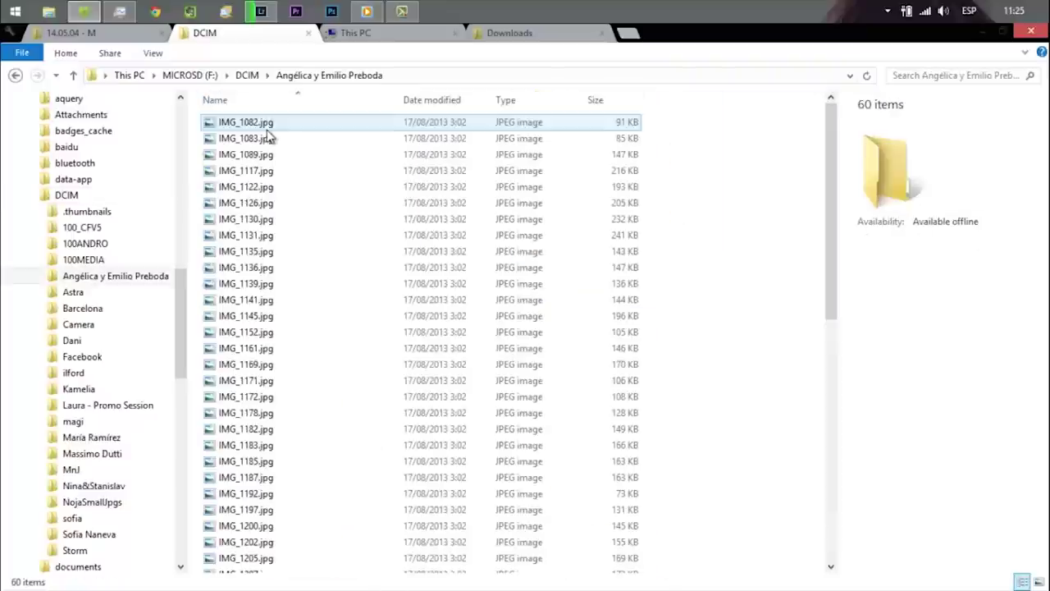
left_click(152, 52)
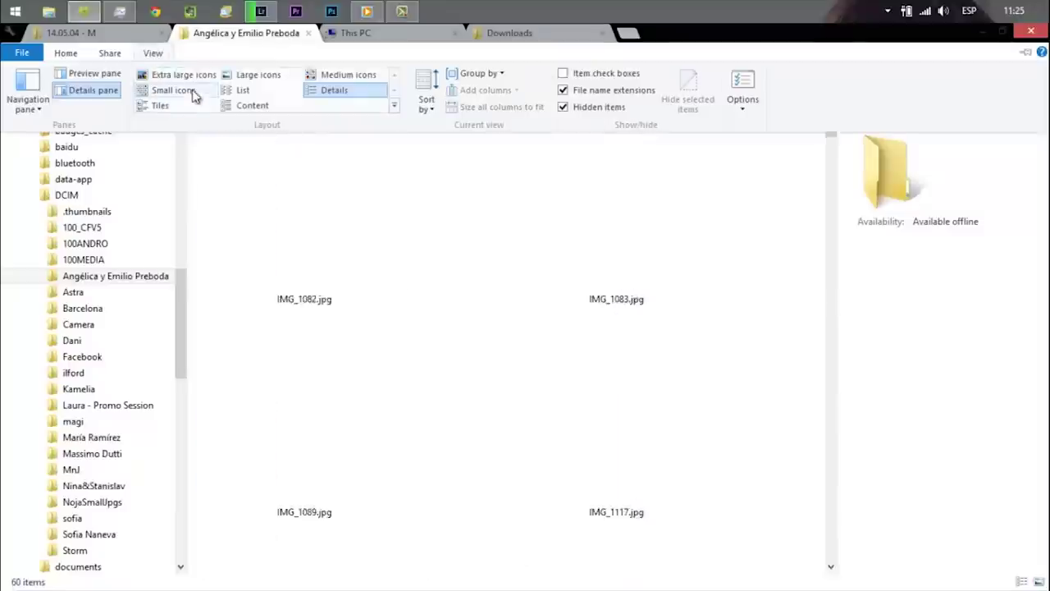
left_click(186, 78)
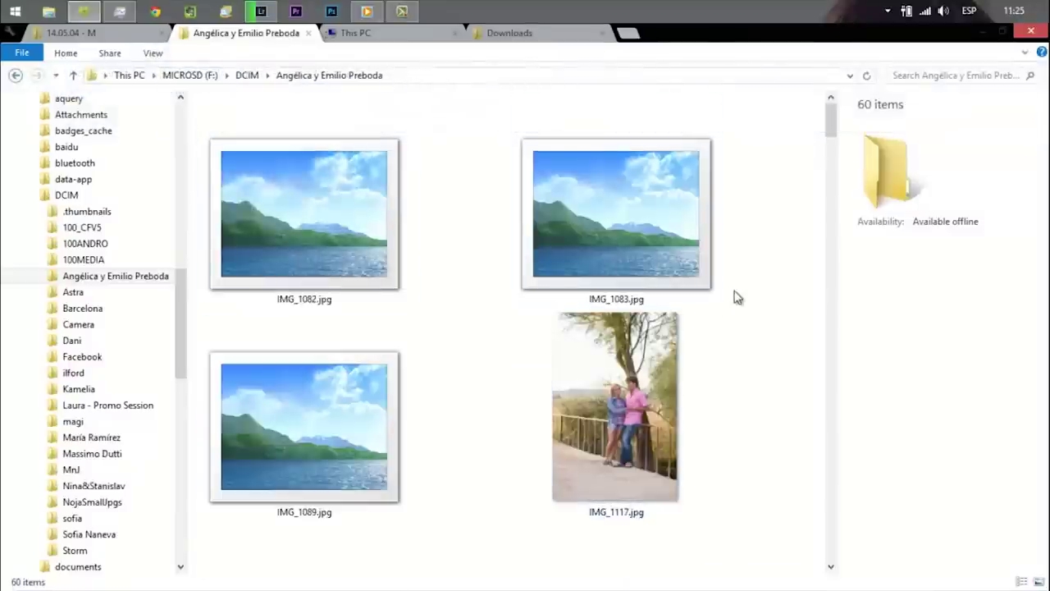
Step: Return to DCIM, open the Astra folder and select _MG_9416-Edit.jpg
key("BackSpace")
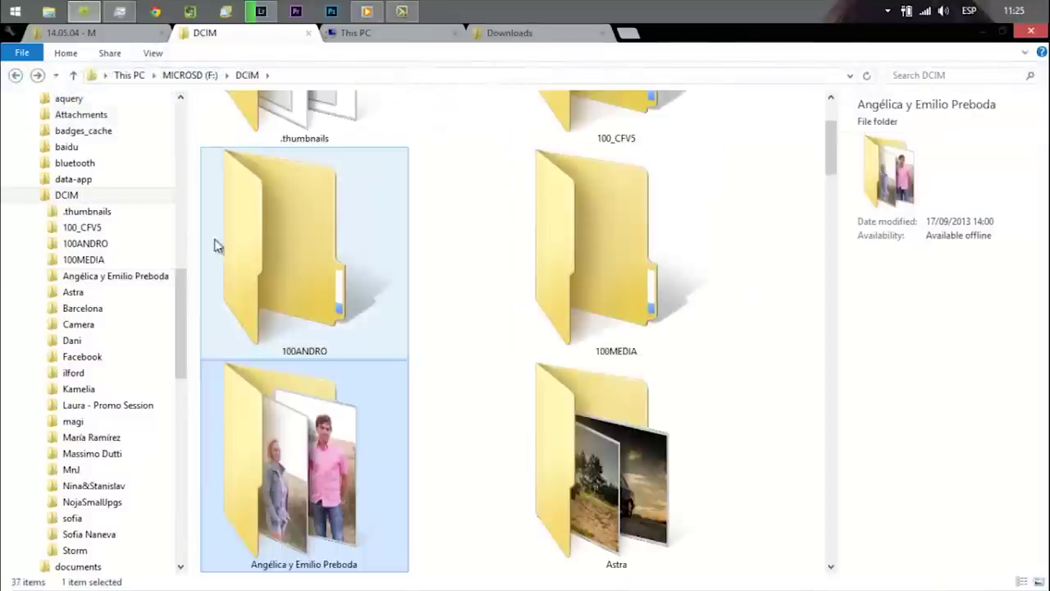
double_click(632, 408)
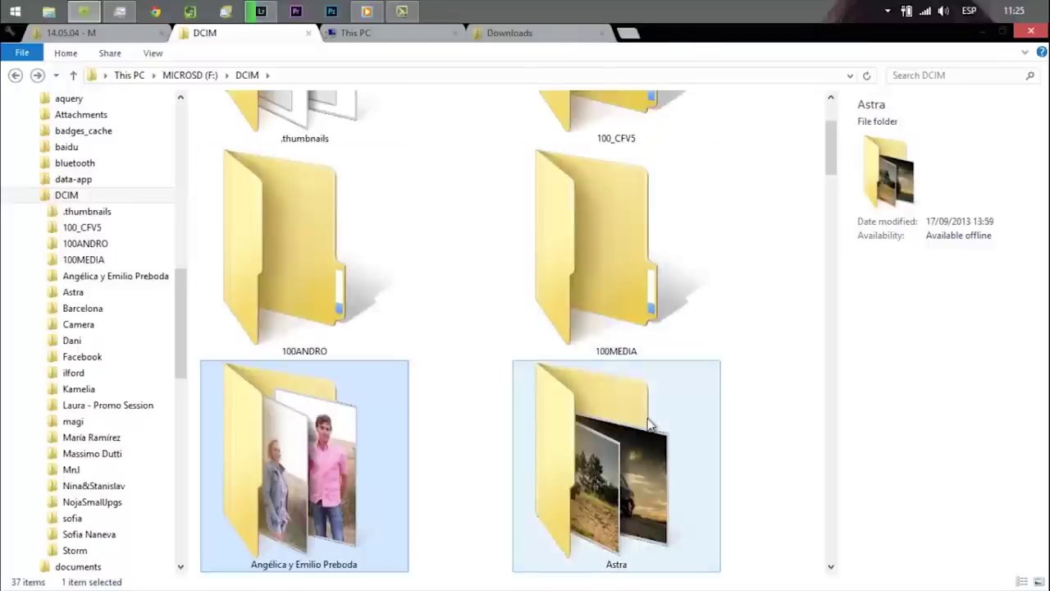
left_click(291, 128)
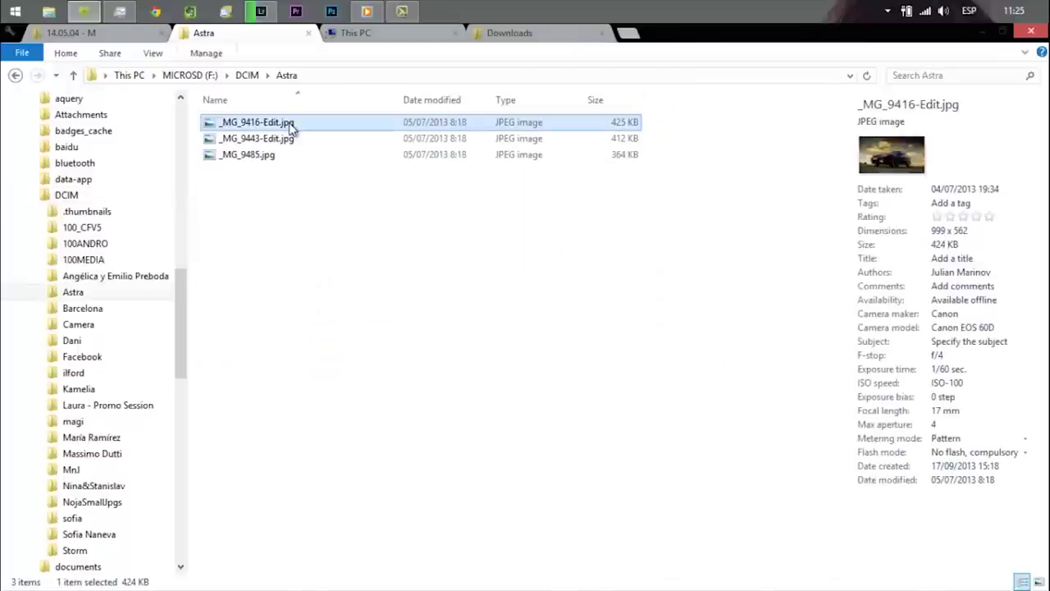
Step: View _MG_9416-Edit.jpg and the following Astra photos, then close the viewer and return to DCIM
double_click(289, 123)
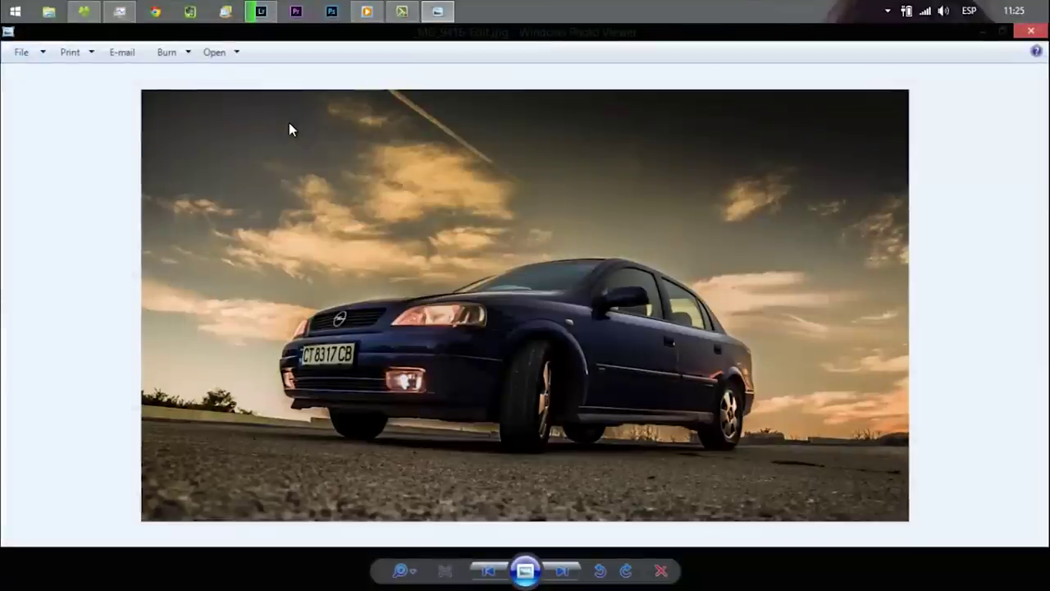
key("Right")
key("Right")
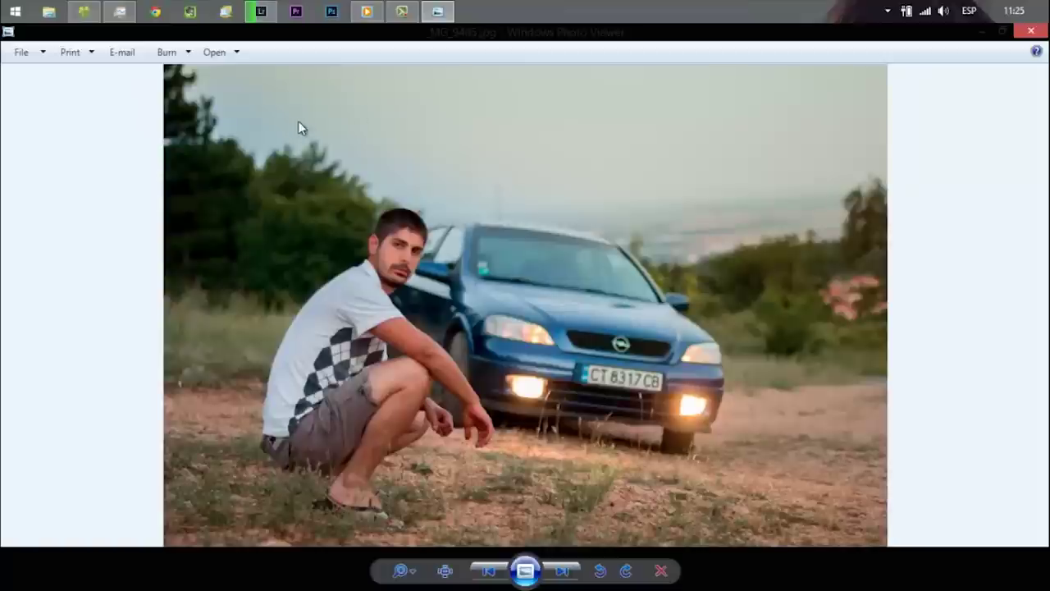
left_click(1032, 30)
key("alt+Up")
mouse_move(830, 159)
left_mouse_down()
mouse_move(817, 287)
mouse_move(804, 282)
left_mouse_up()
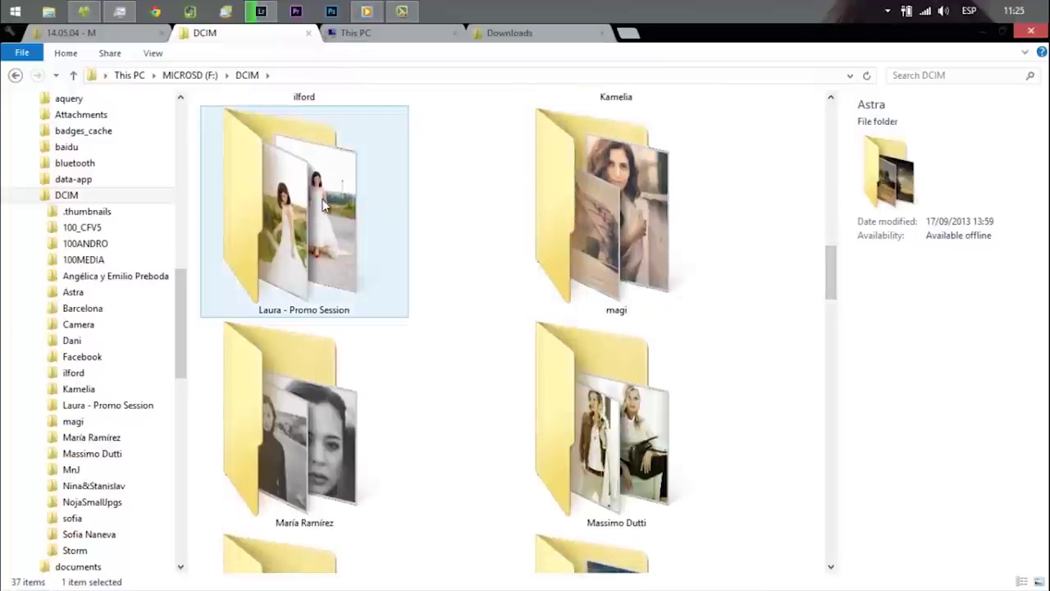
Step: Open the promo session folder and show its photos as extra large icons
double_click(324, 206)
left_click(156, 54)
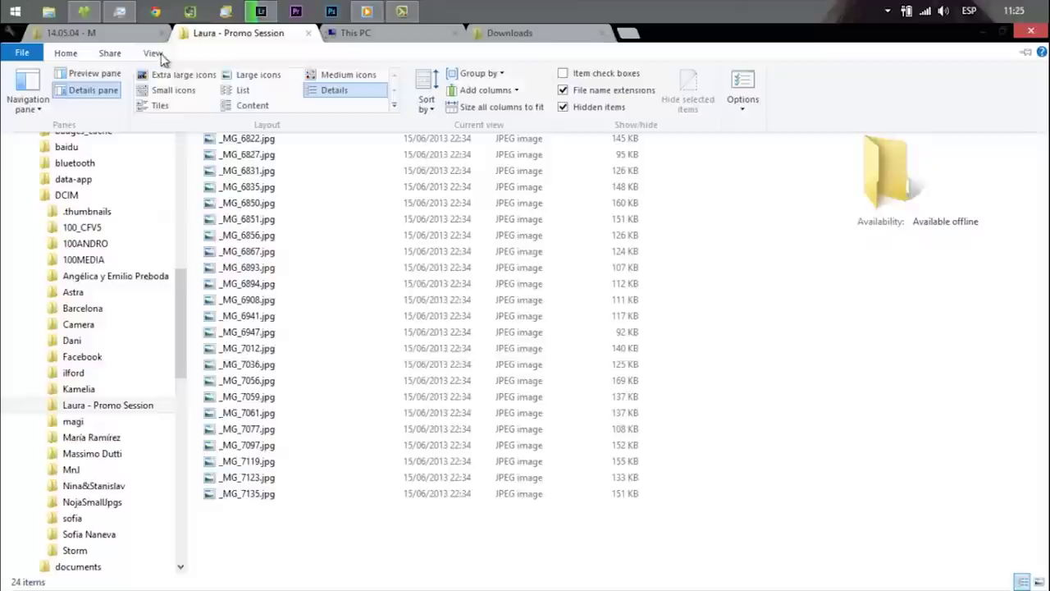
left_click(186, 75)
left_click_drag(830, 164, 810, 305)
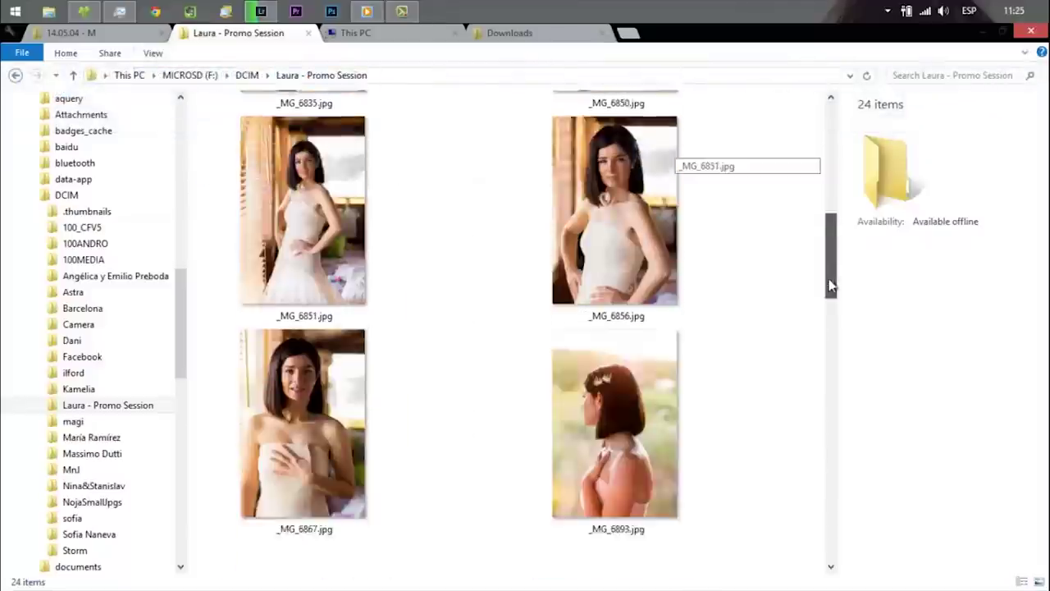
Step: Return to DCIM, open 14.05.04 - M, and inspect the DNG, IMG_3036.CR2 and Alta Resolución items
key("BackSpace")
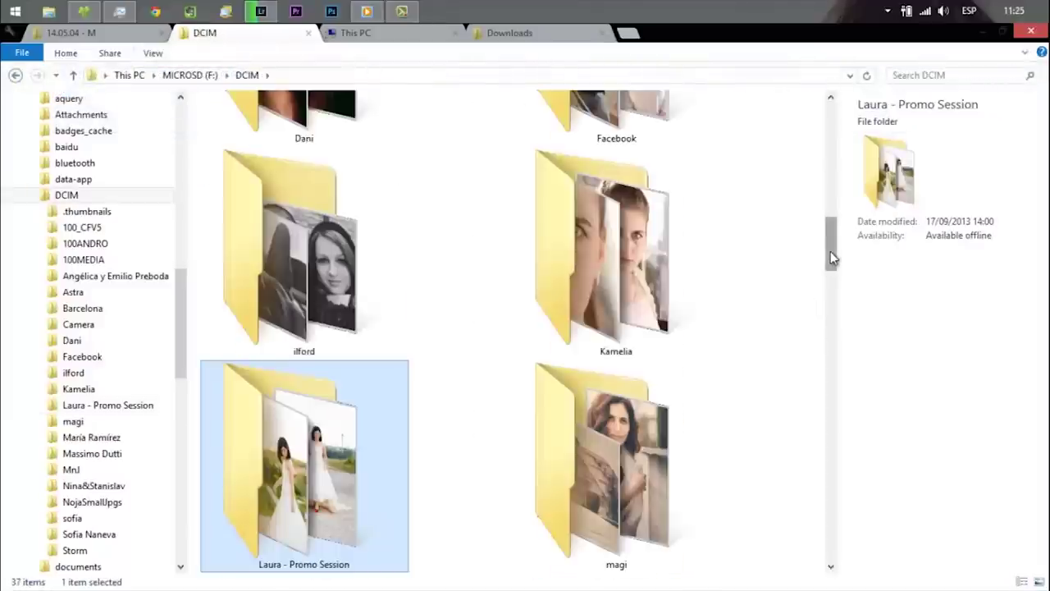
left_click_drag(831, 258, 830, 345)
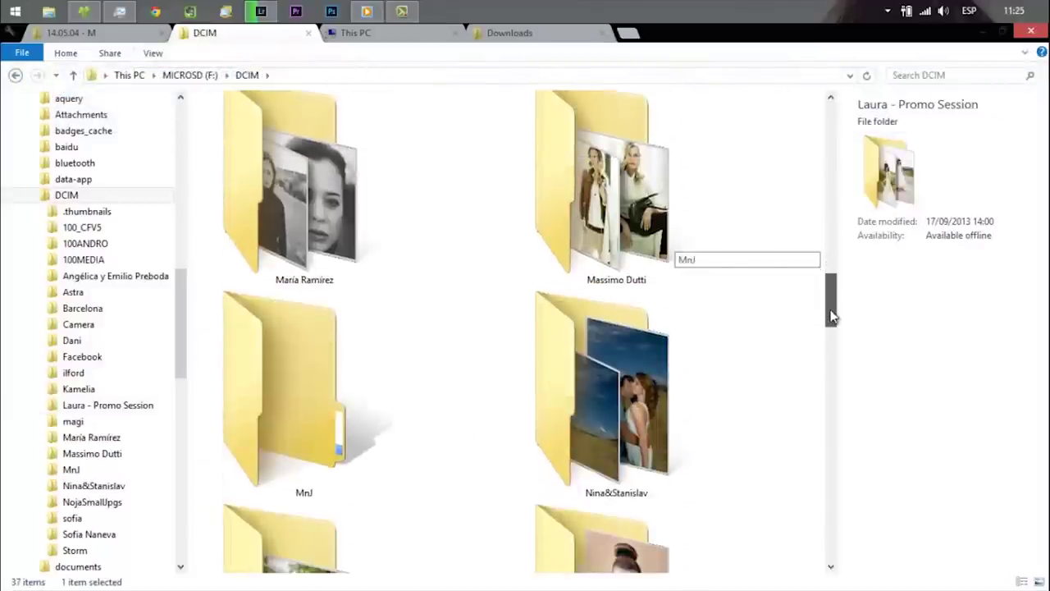
scroll(829, 344, "down", 2)
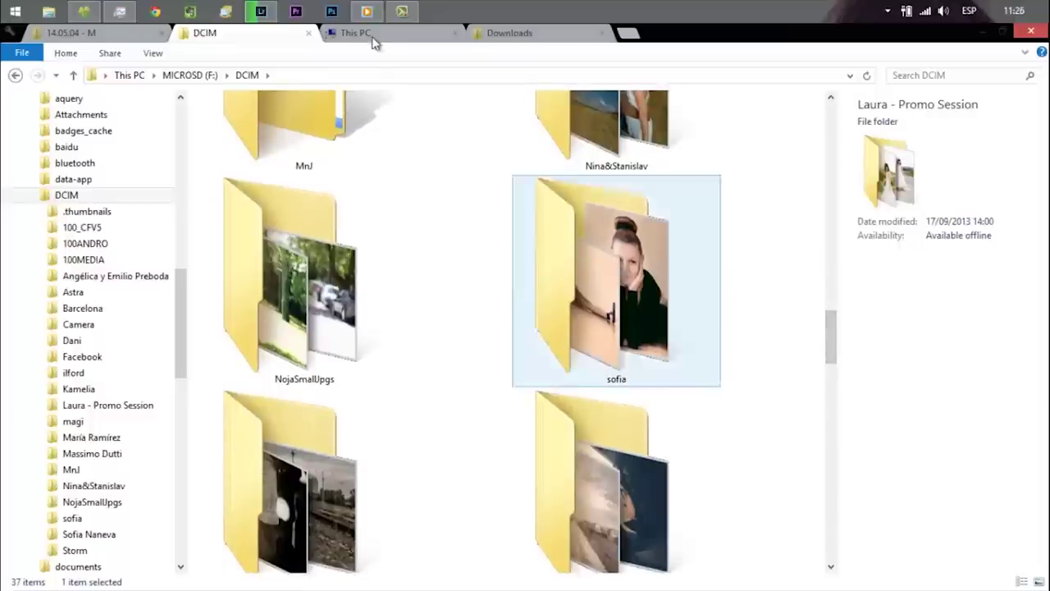
left_click(114, 37)
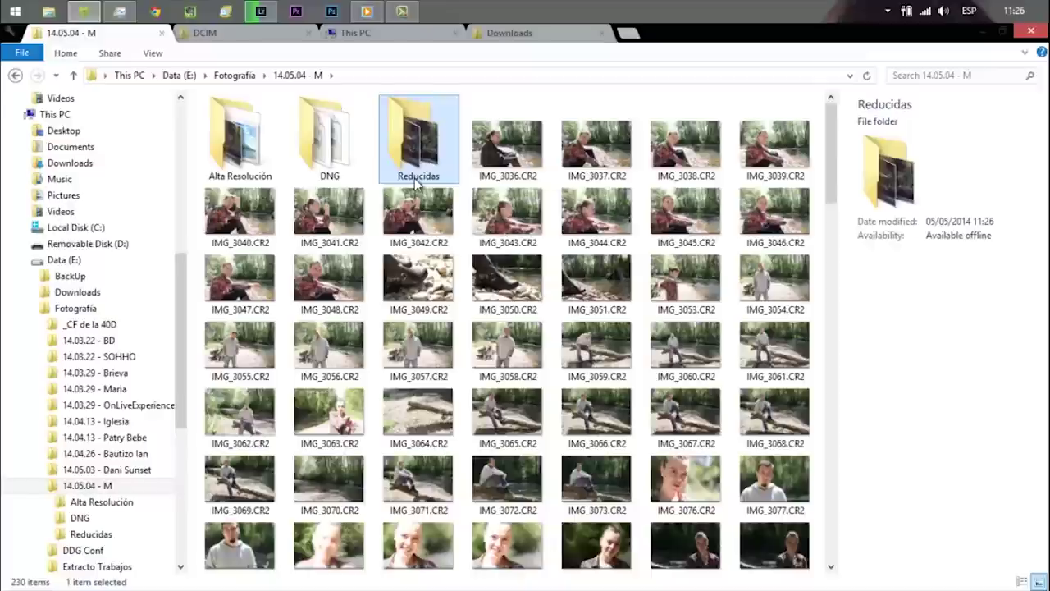
mouse_move(419, 138)
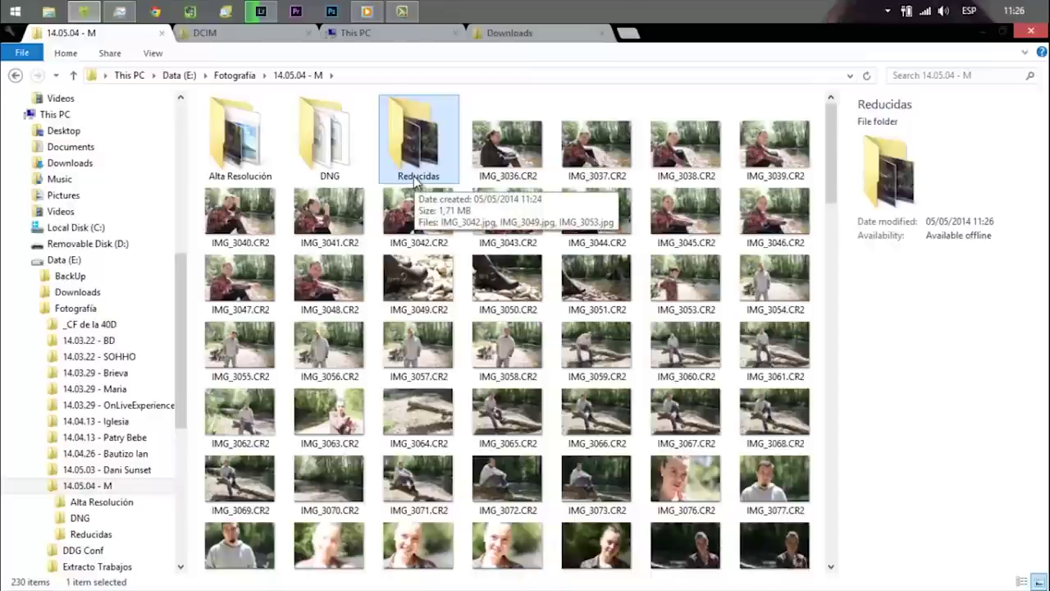
left_click(308, 134)
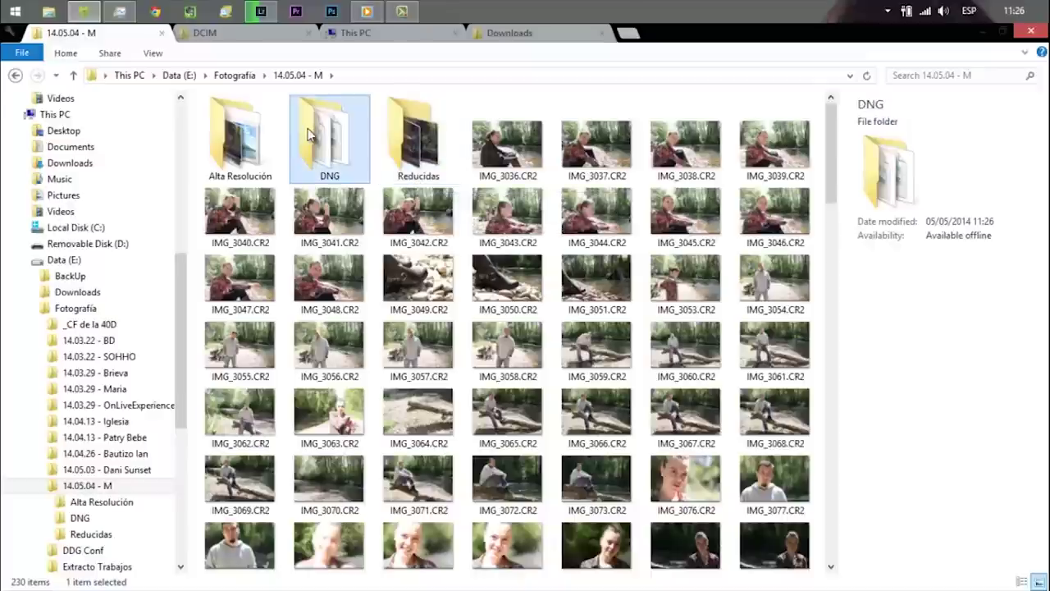
left_click(506, 160)
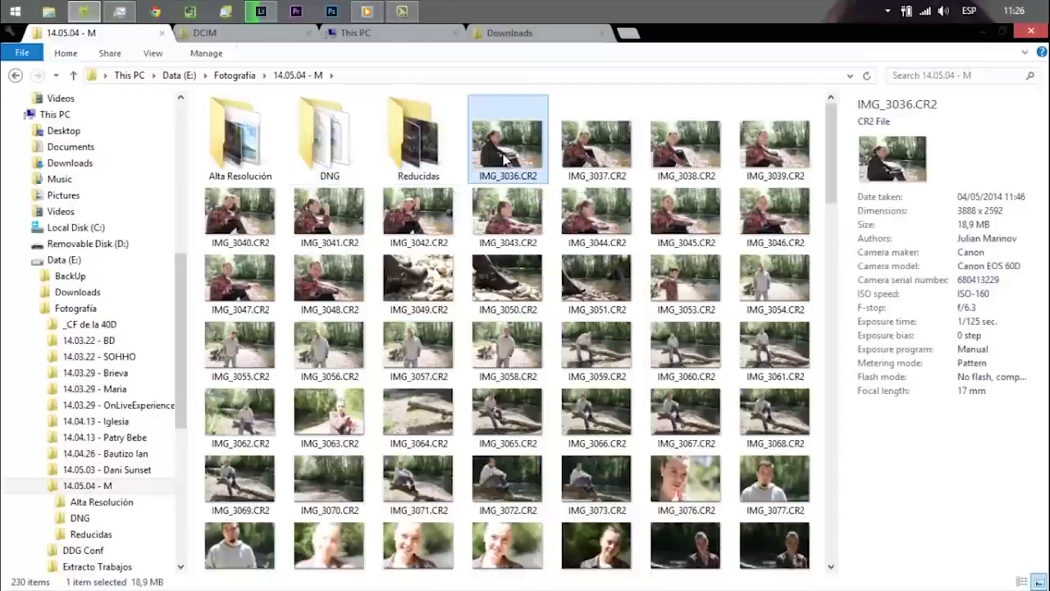
left_click(218, 123)
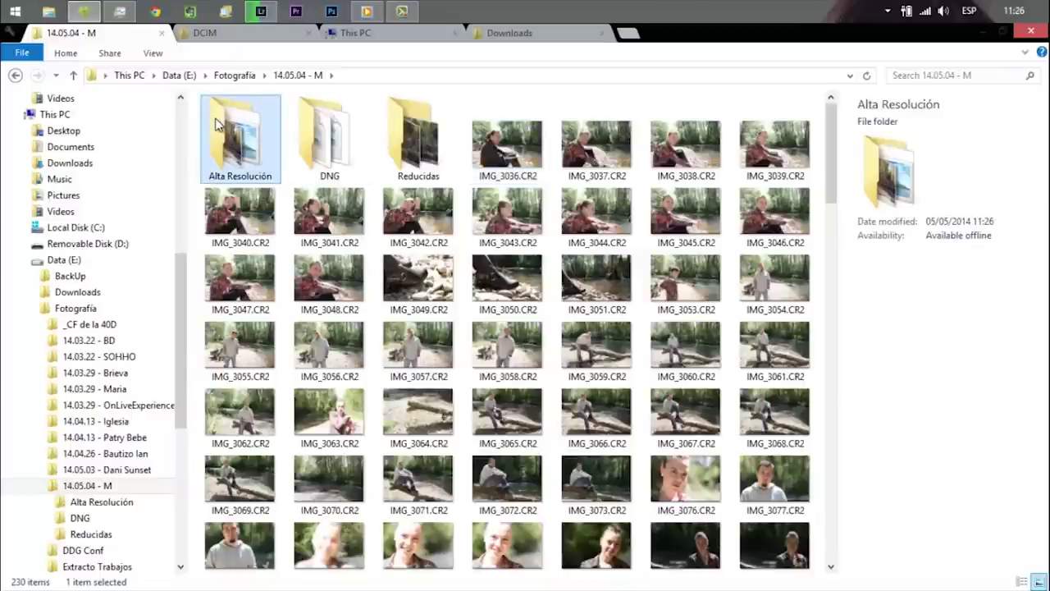
Step: Switch back to Lightroom and show the Biblioteca/Revelar module bar at the top
left_click(263, 12)
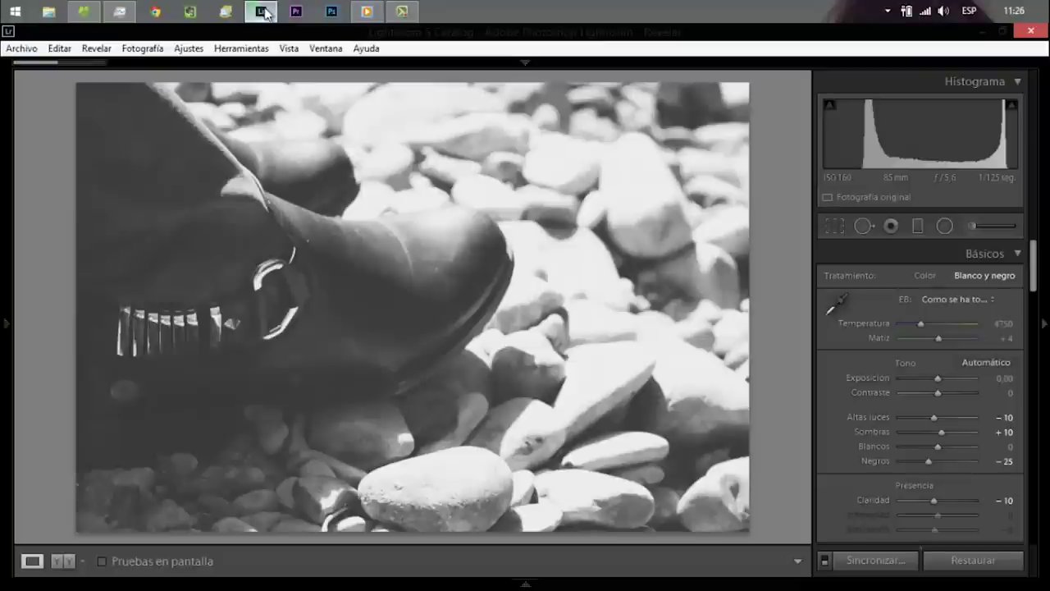
left_click(527, 63)
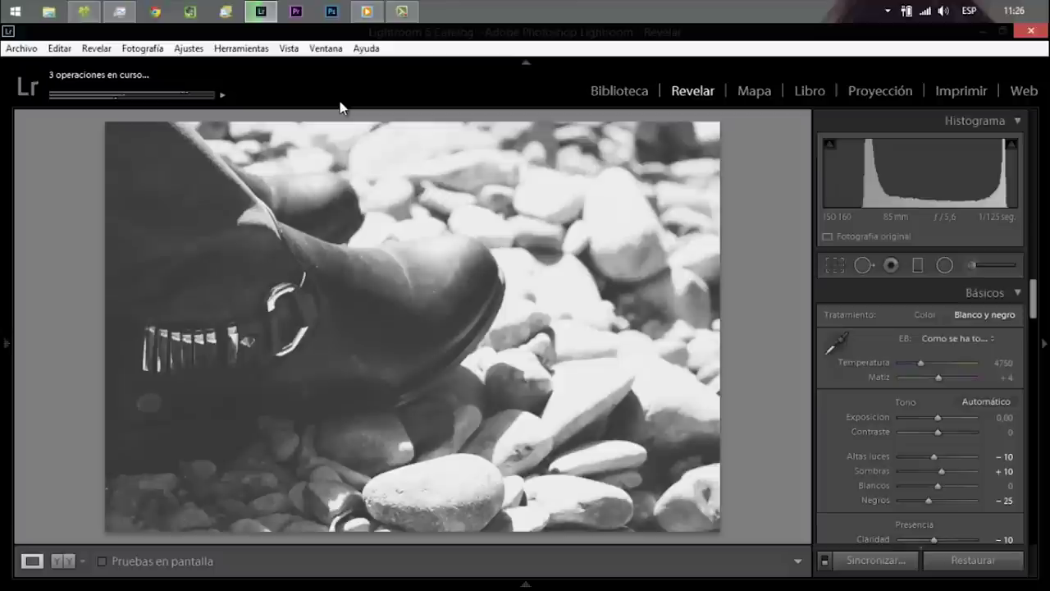
Step: Preview the photo's Exportar presets without exporting, then select IMG_3036.CR2 in File Explorer
right_click(423, 334)
mouse_move(542, 508)
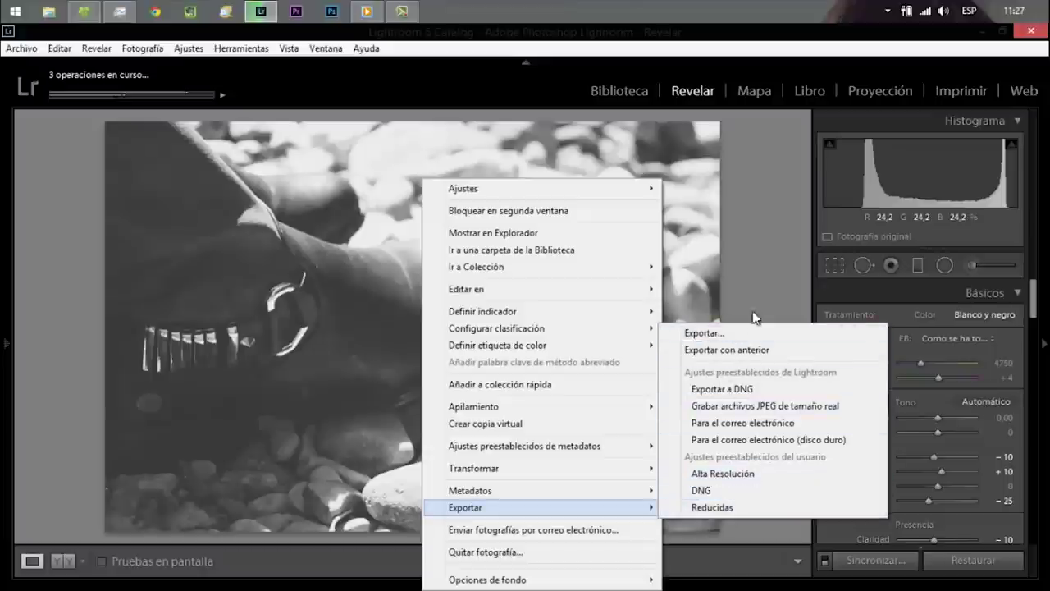
left_click(752, 311)
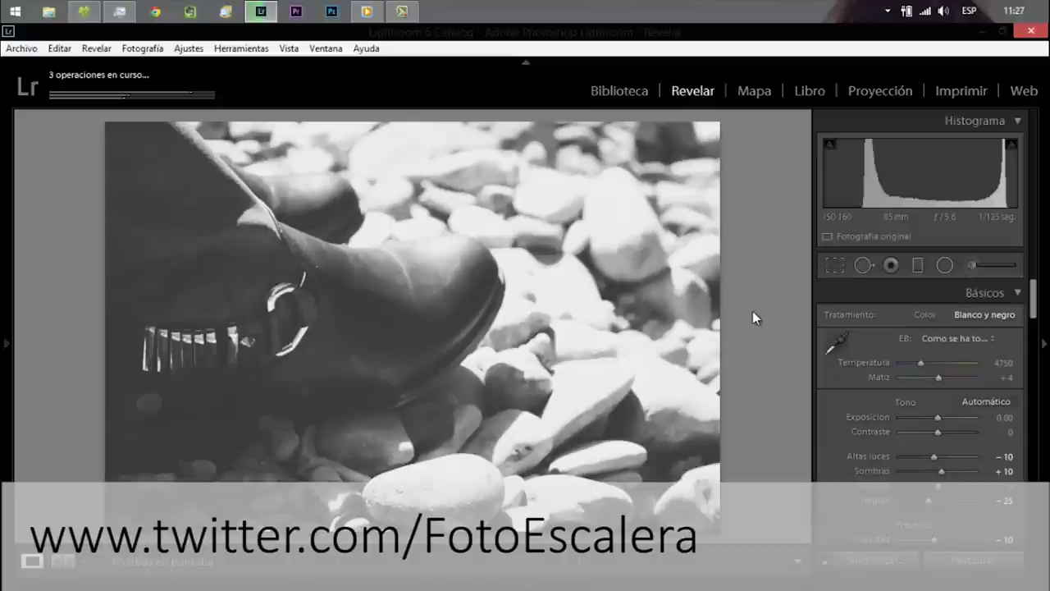
left_click(96, 16)
left_click(507, 146)
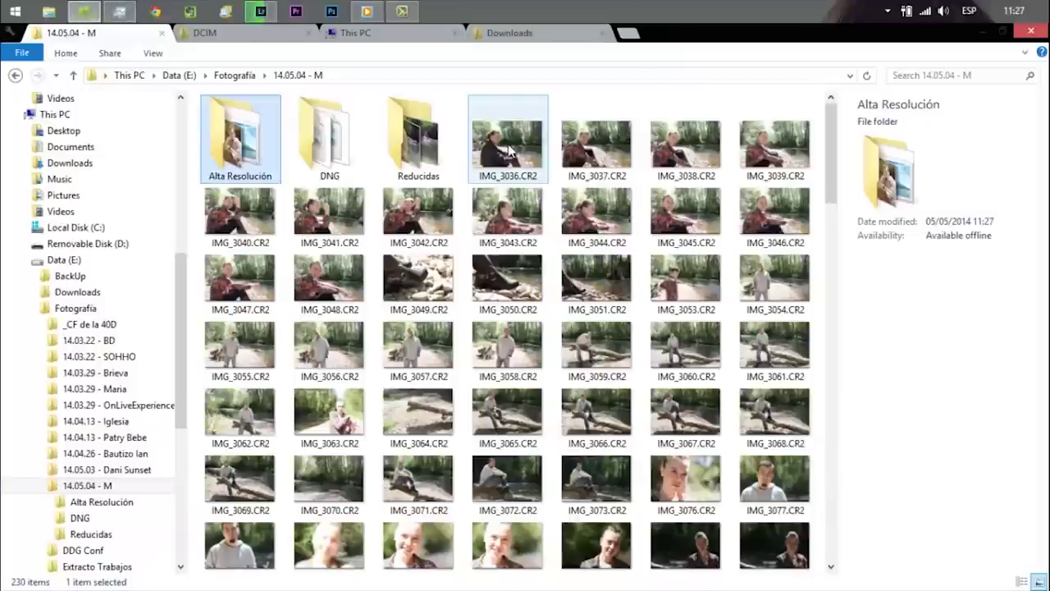
left_click(446, 136)
left_click(255, 130)
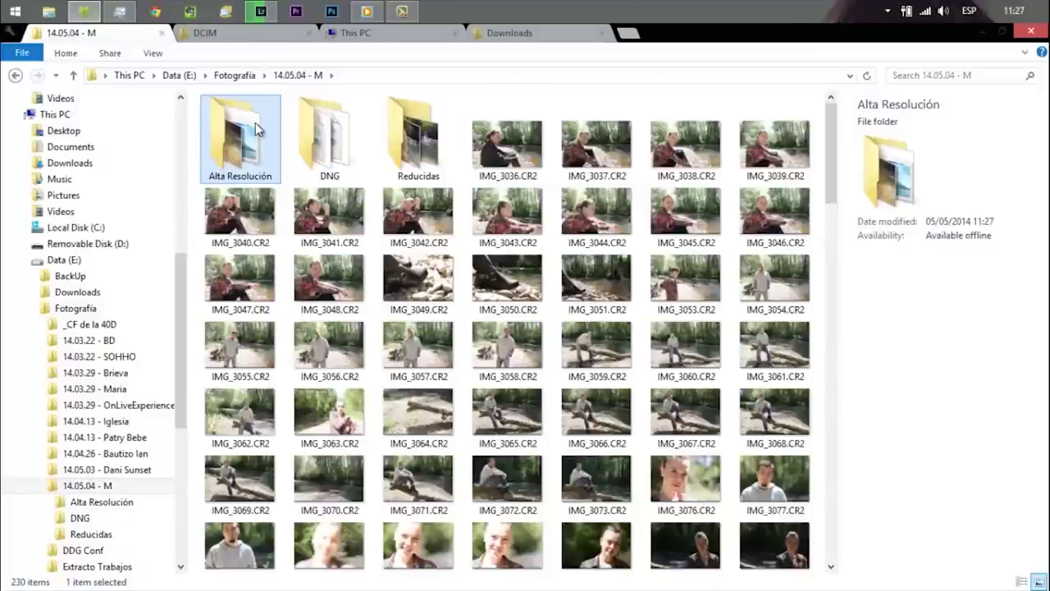
left_click(550, 148)
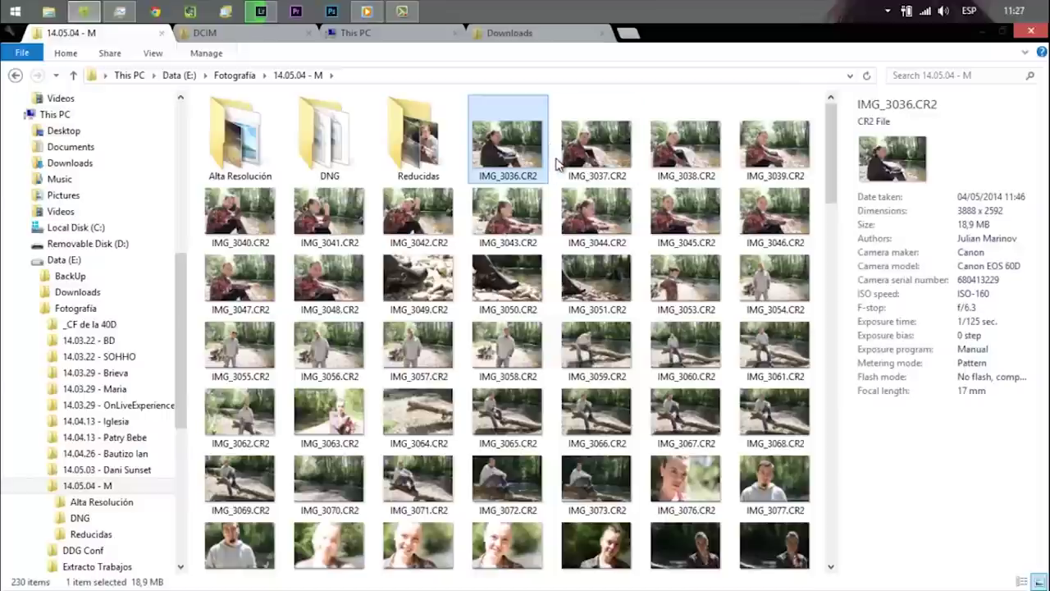
left_click(555, 161)
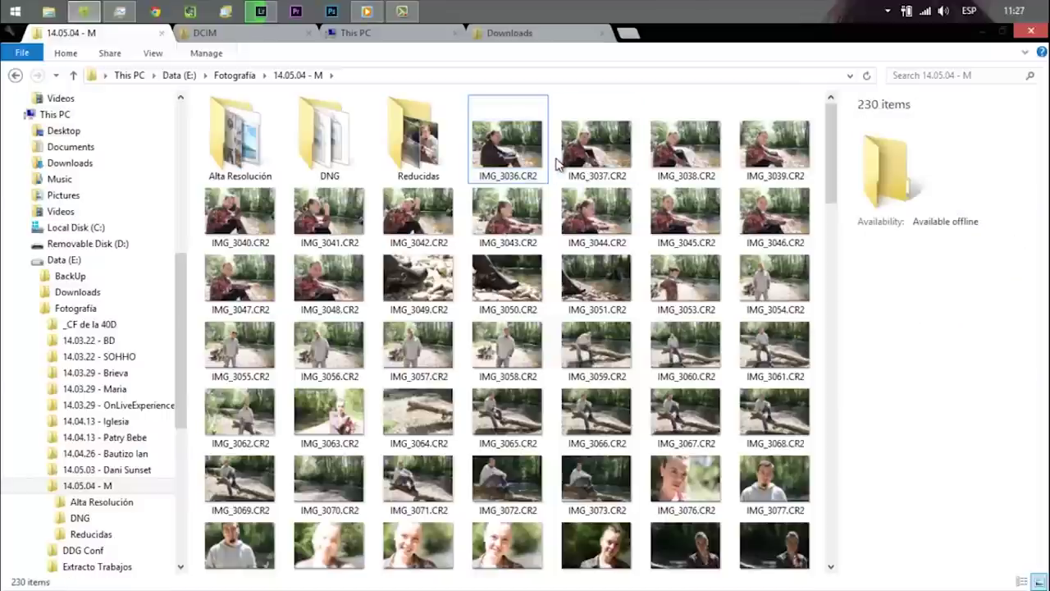